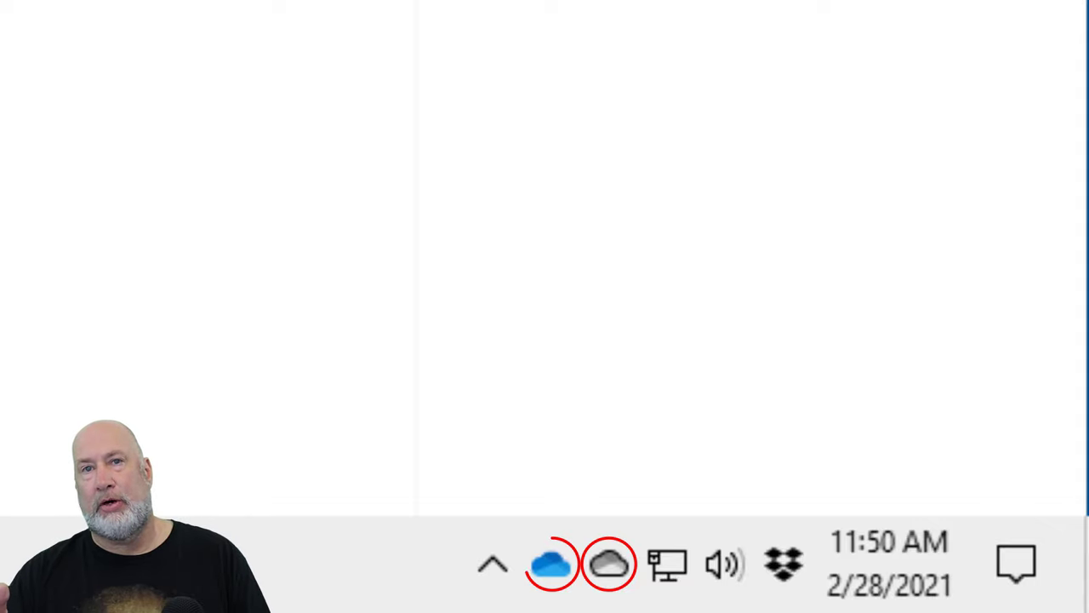
- Open the work OneDrive folder from the OneDrive status panel and clear the Working folder selection
mouse_move(571, 585)
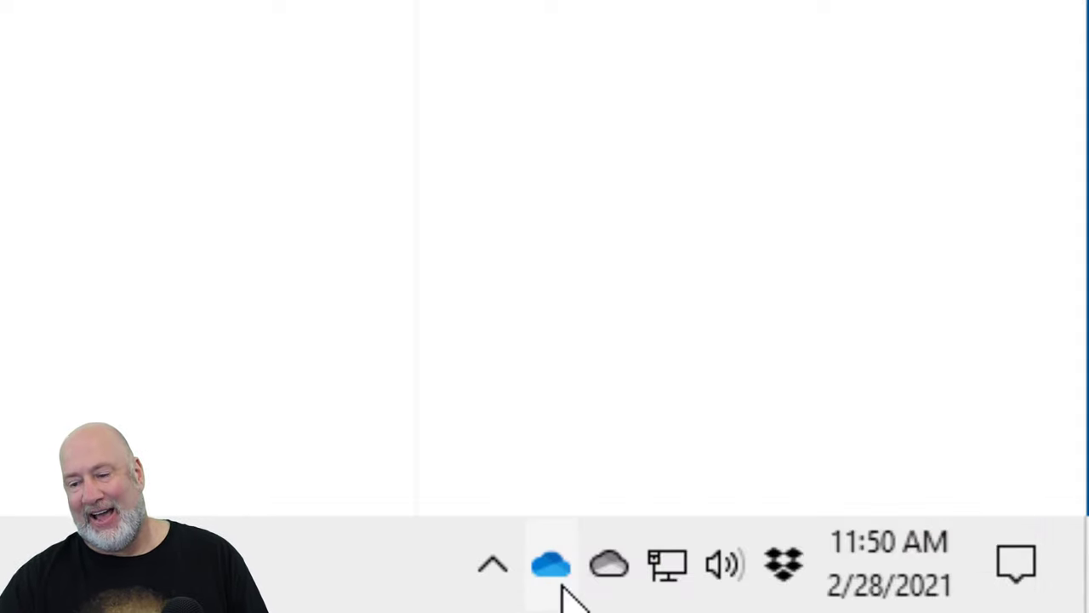
left_click(553, 565)
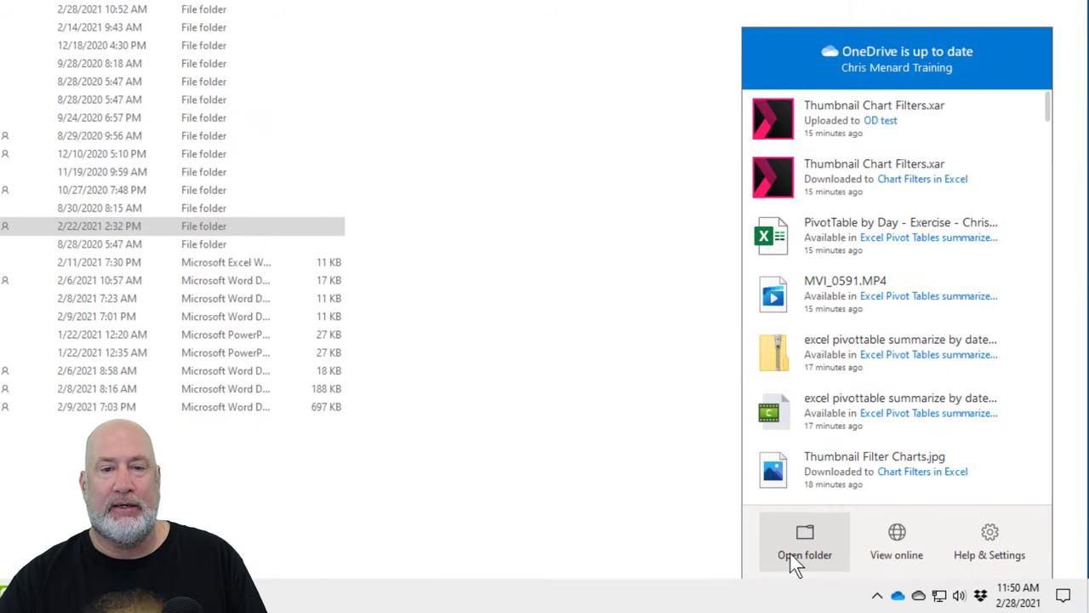
left_click(793, 561)
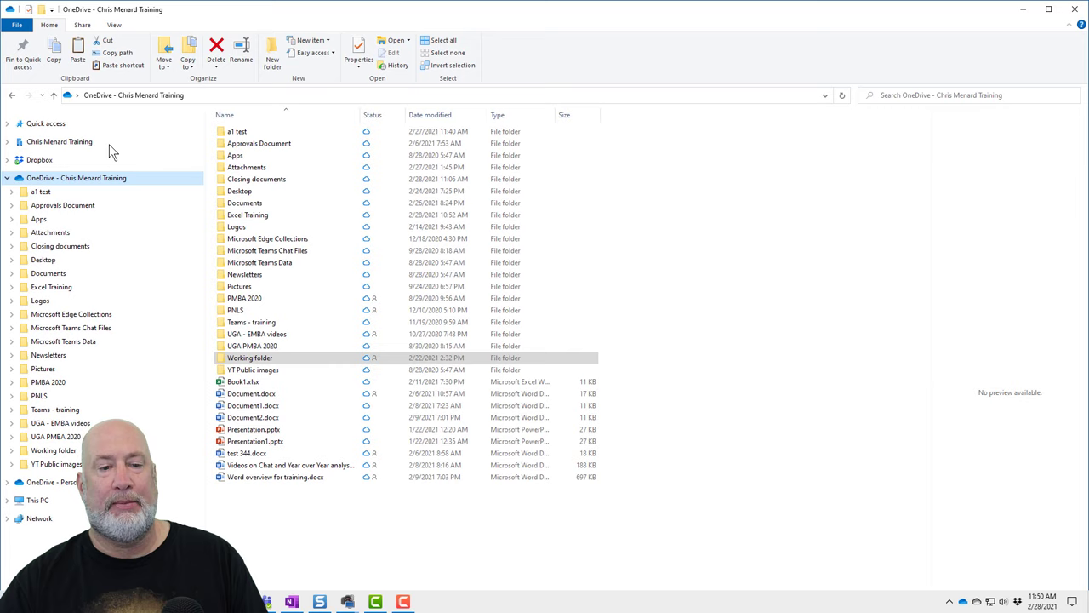
left_click(122, 182)
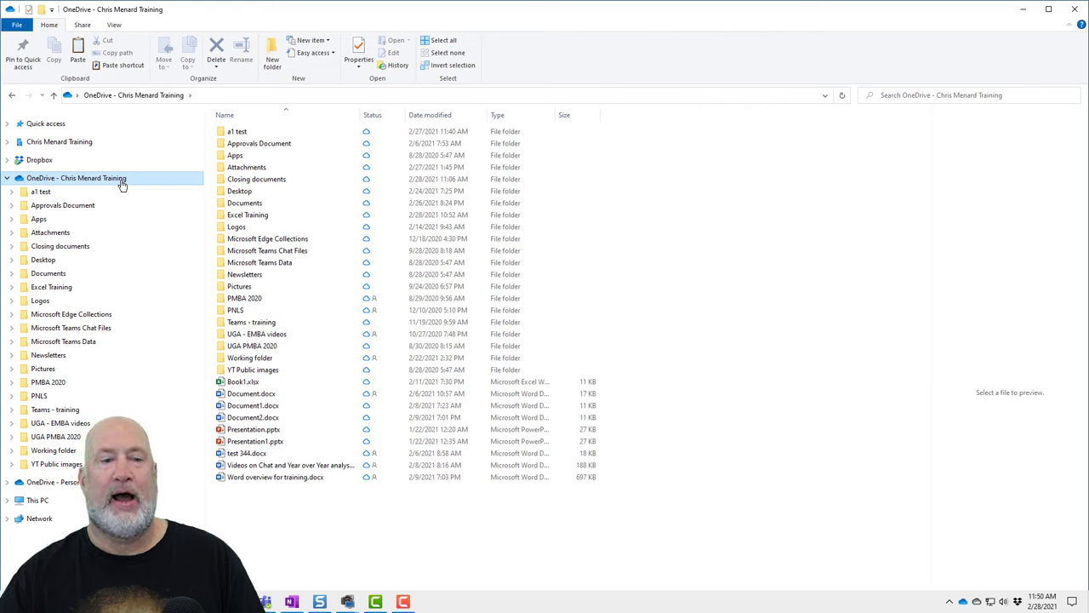
right_click(172, 177)
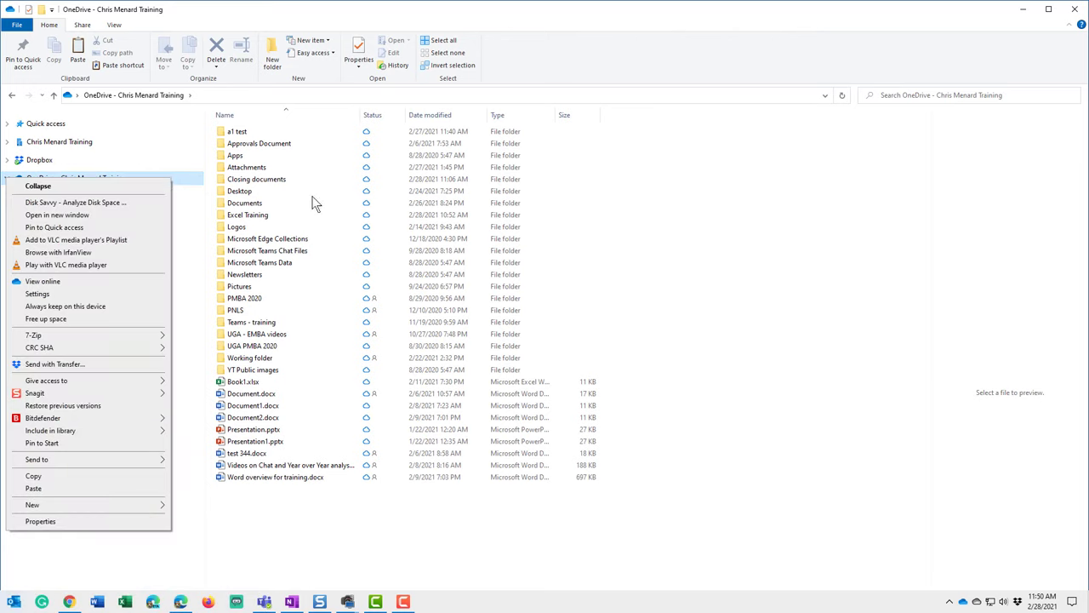
left_click(52, 32)
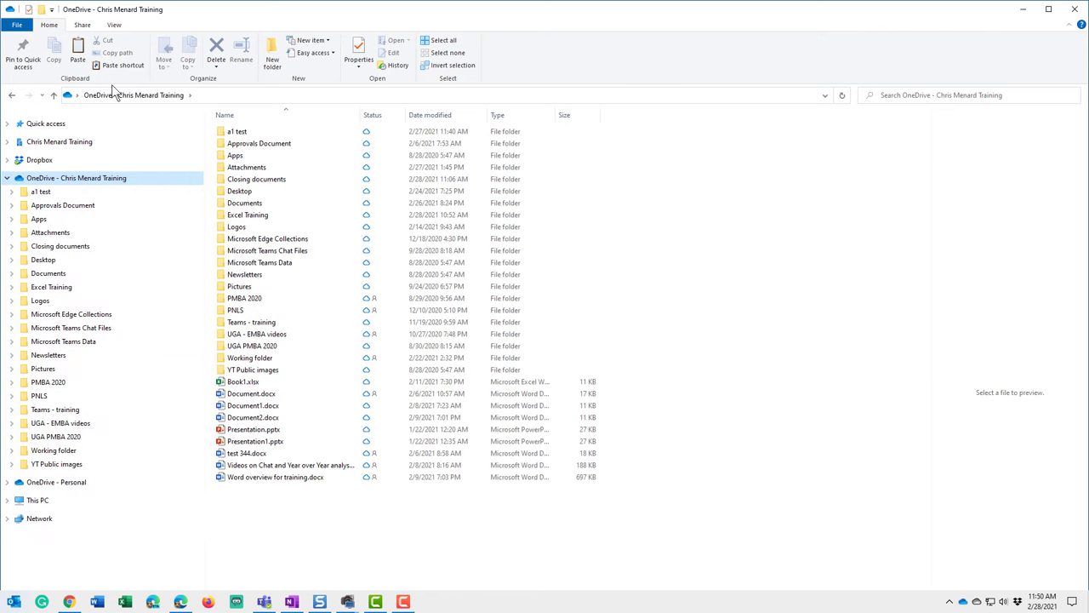
left_click(363, 43)
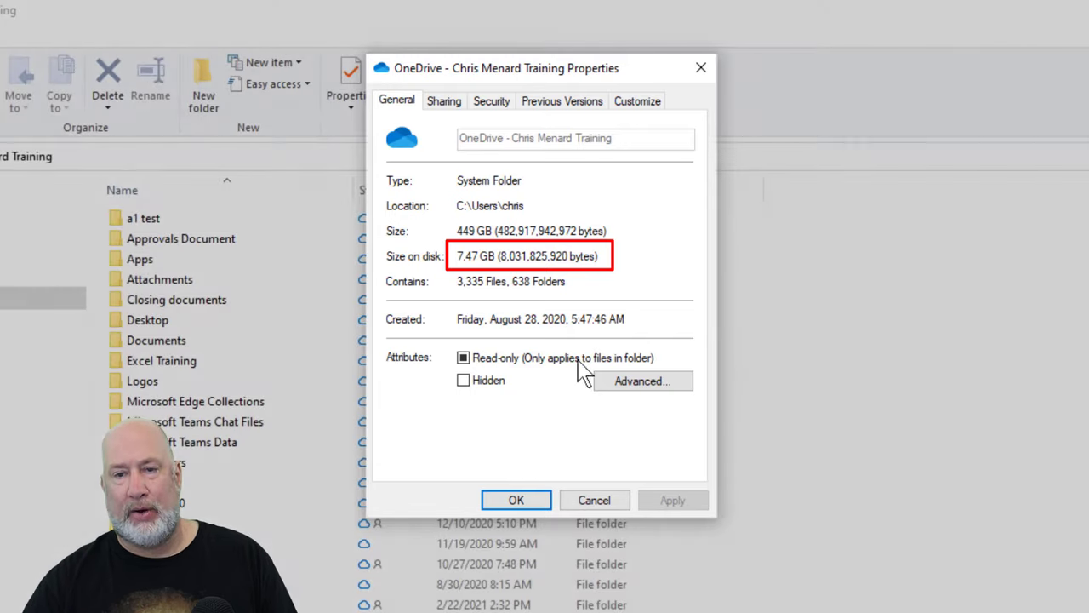
left_click(700, 67)
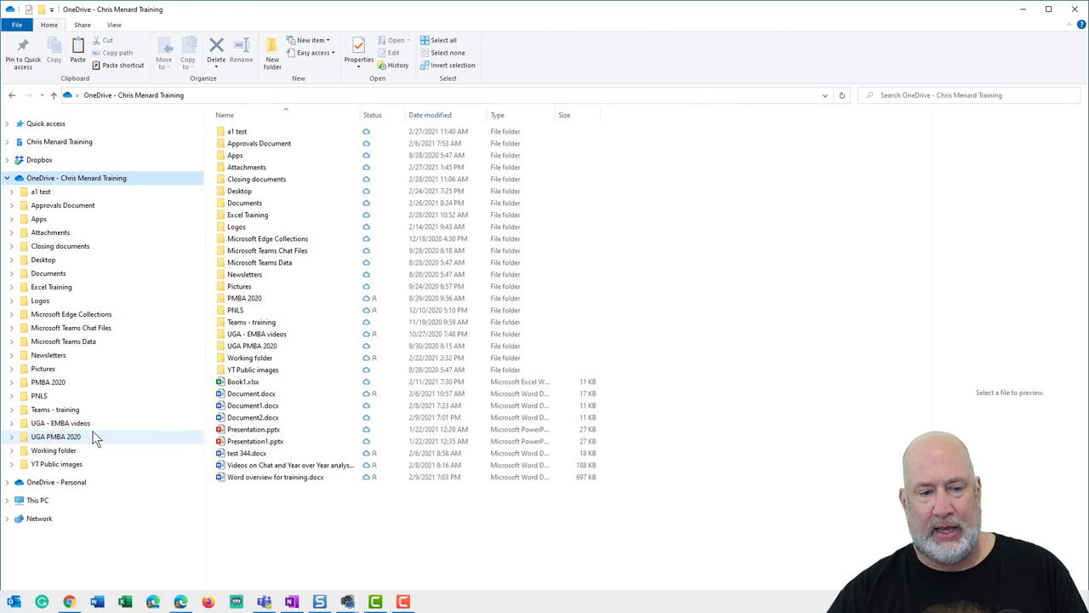
- Check UGA - EMBA videos' properties: 4.48 GB in size but only 4.00 KB on disk
left_click(95, 423)
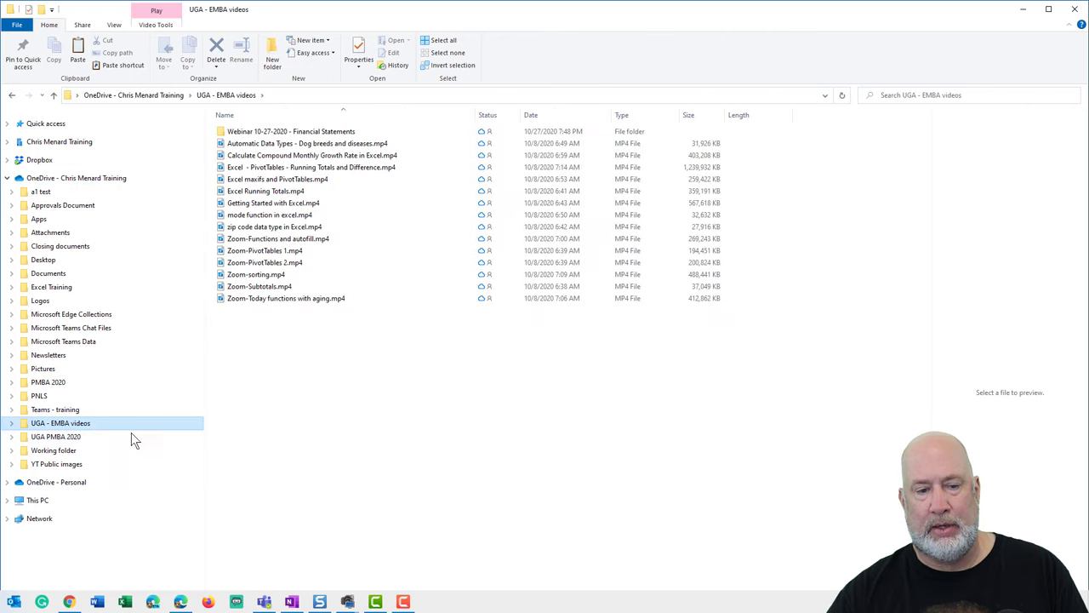
left_click(358, 48)
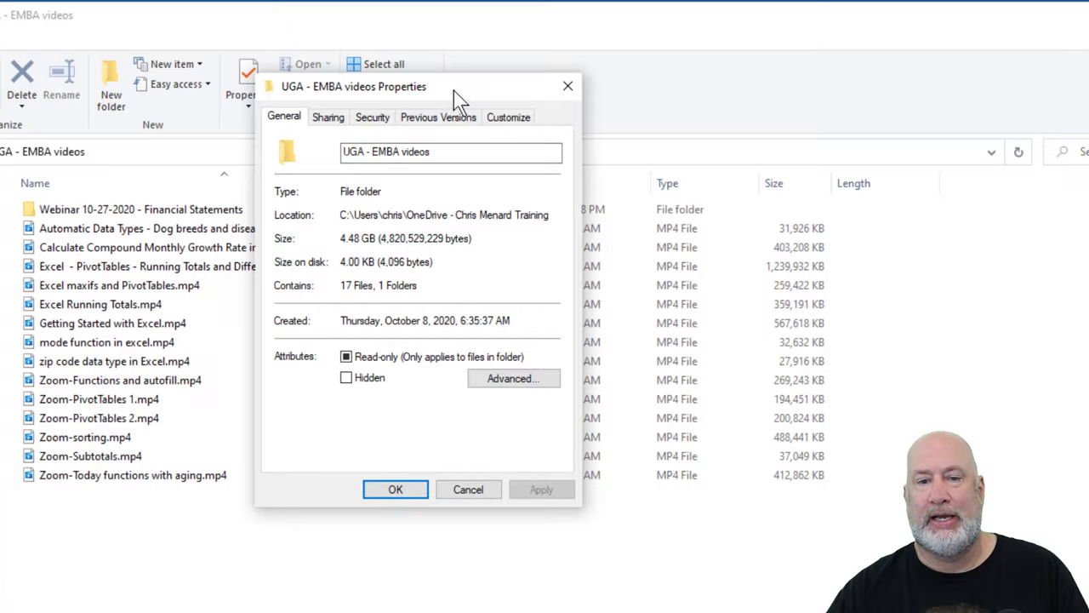
left_click_drag(455, 95, 861, 170)
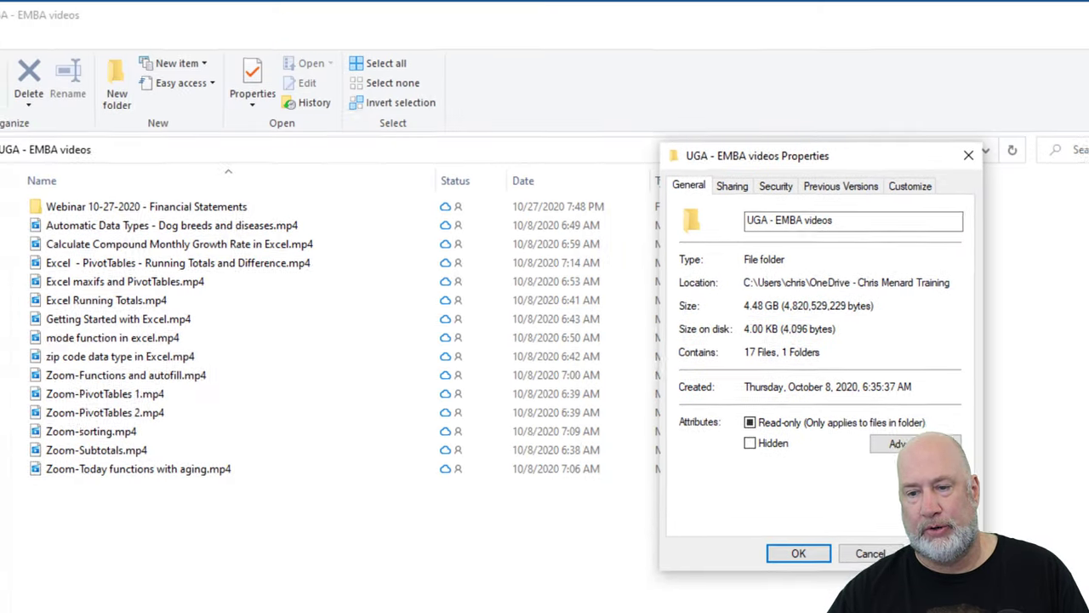
left_click(870, 553)
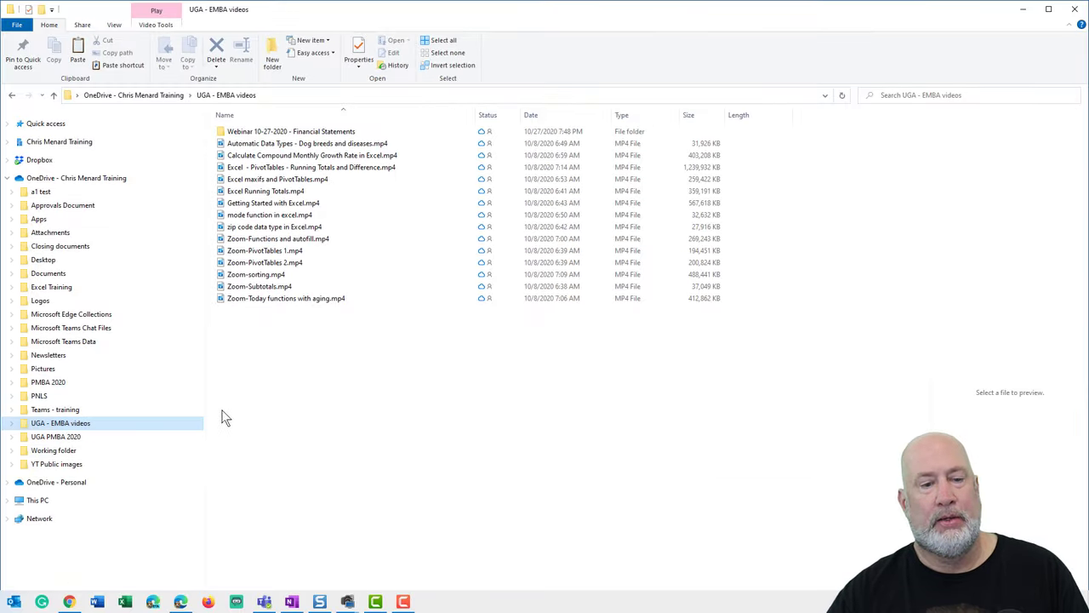
left_click(145, 183)
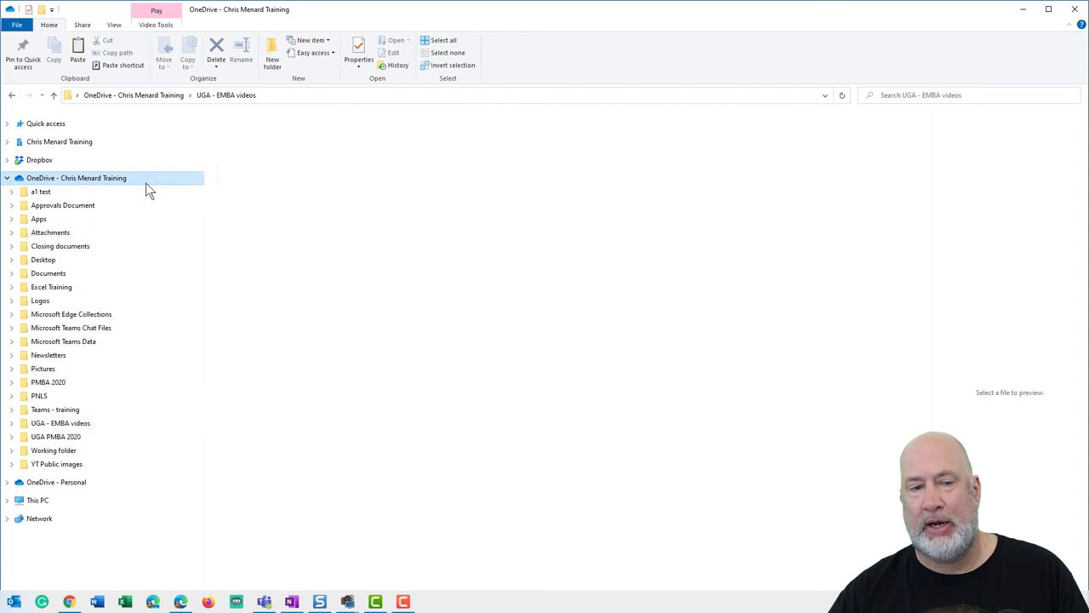
left_click(157, 423)
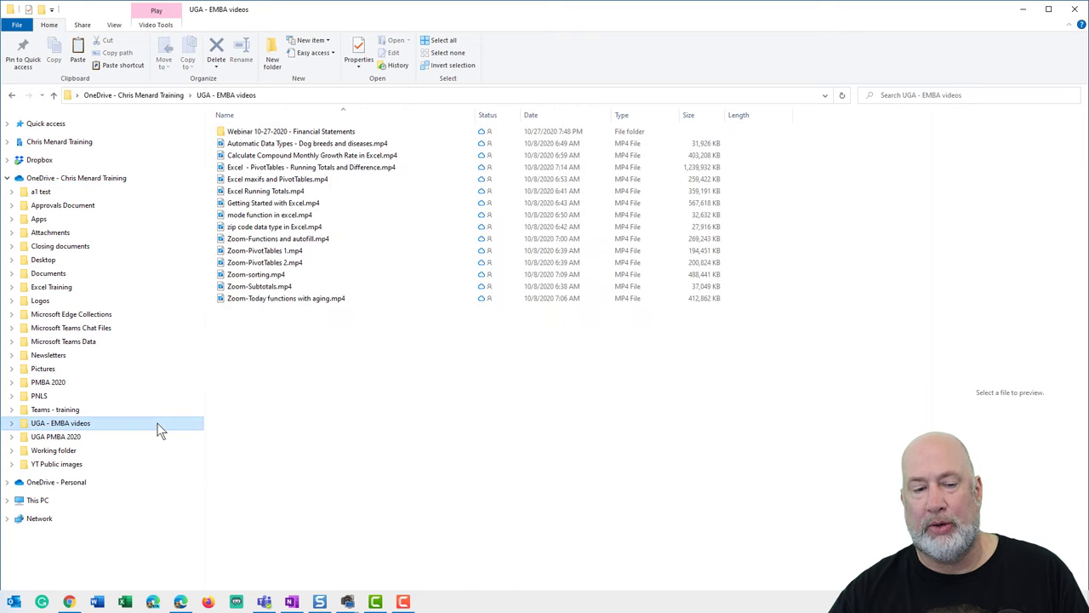
- From the OneDrive root, open Help & Settings > Manage storage for the business account
left_click(155, 182)
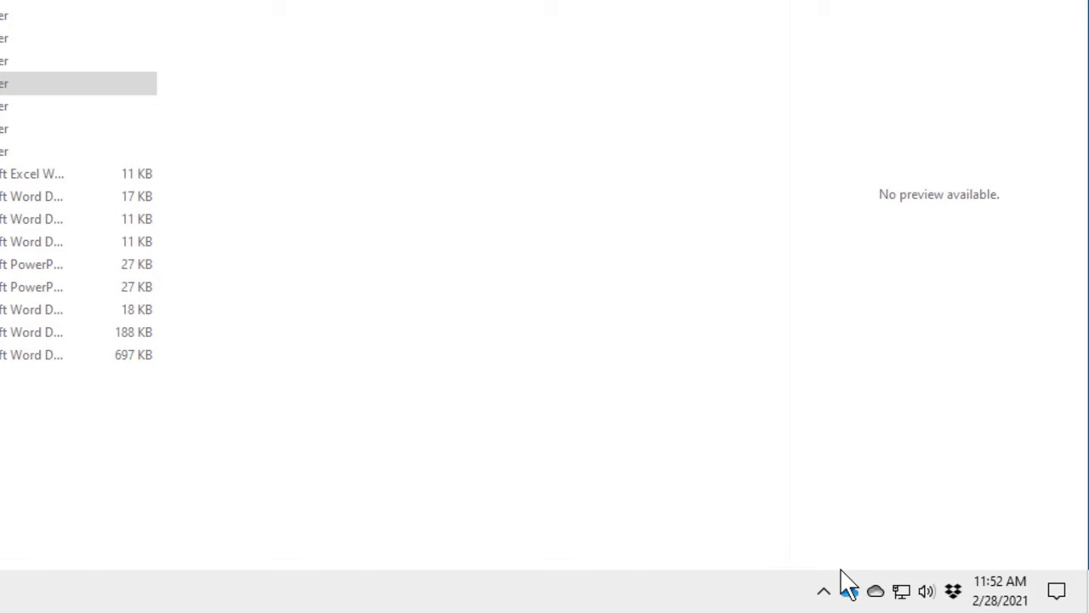
left_click(849, 592)
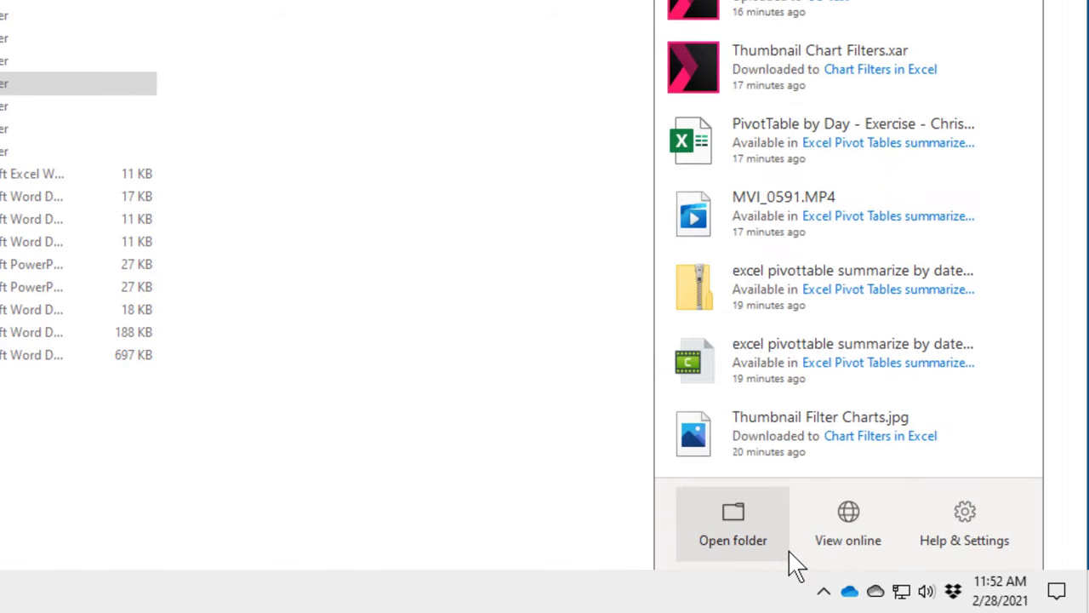
left_click(961, 529)
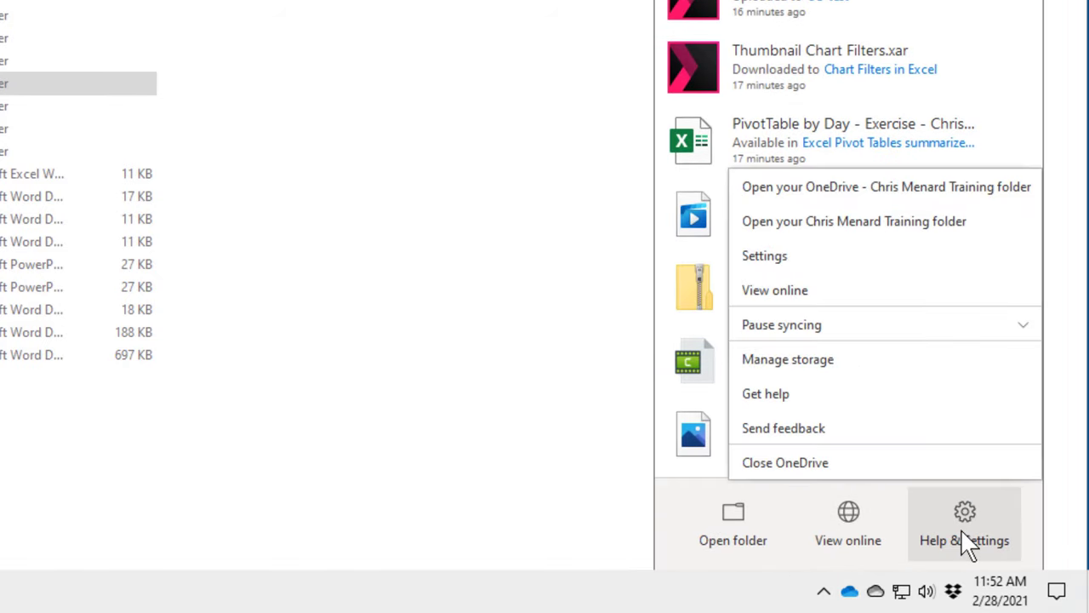
left_click(870, 371)
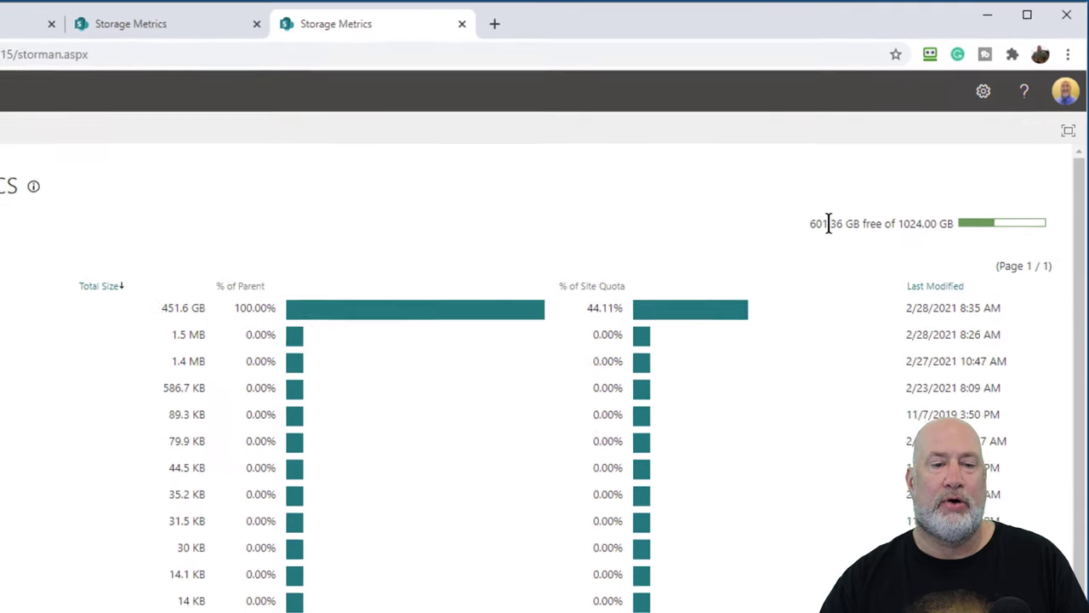
- Drill into Documents, then Working folder storage (Excel at 121.2 GB), and minimize Chrome
left_click(167, 206)
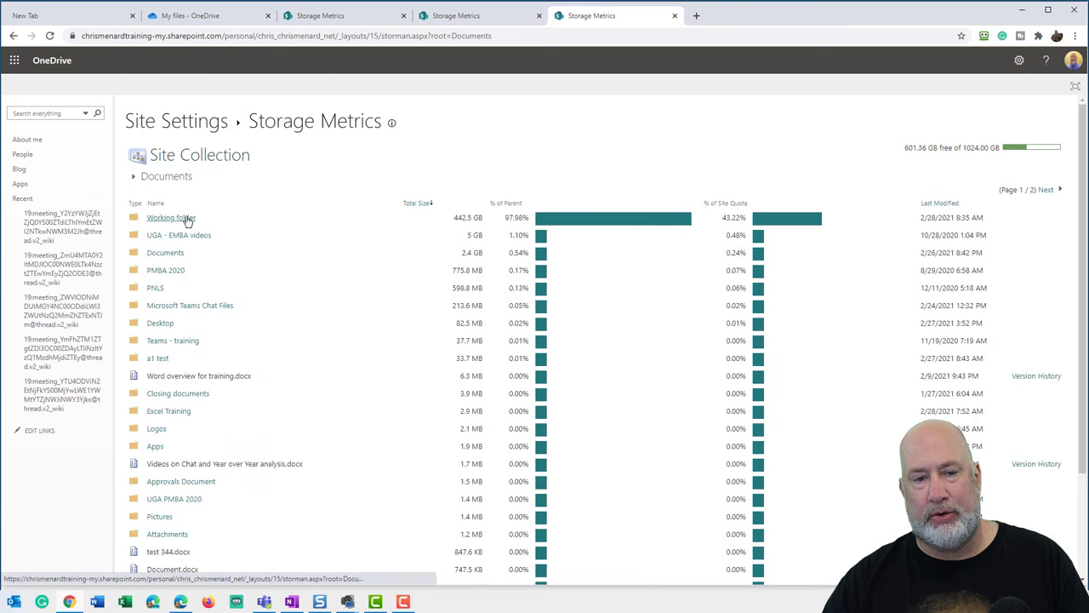
left_click(186, 221)
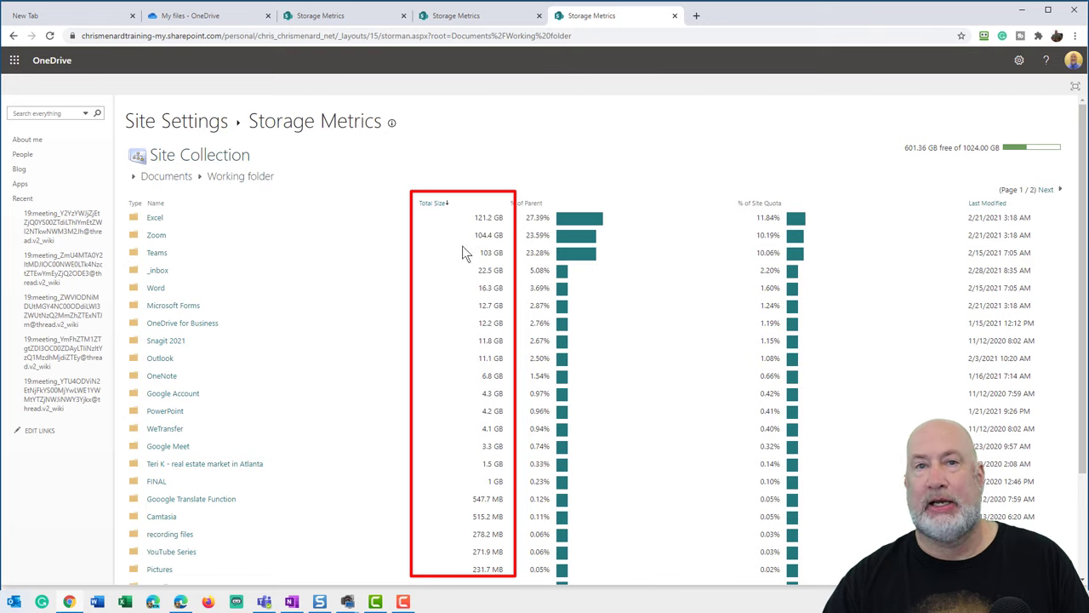
left_click(1024, 15)
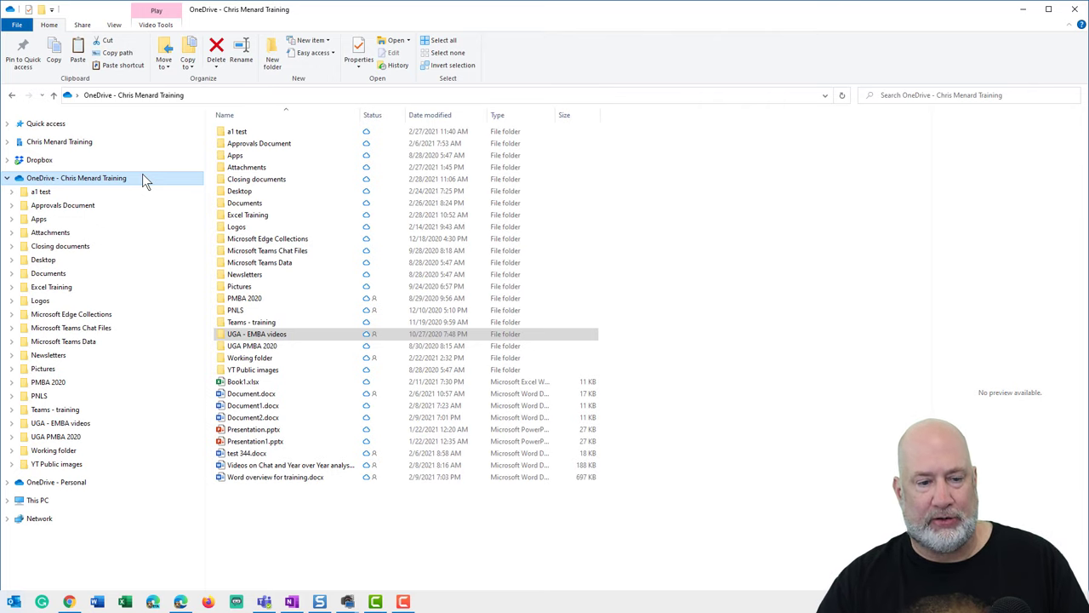
- Navigate Working folder > _inbox > Chart Filters in Excel
left_click(108, 453)
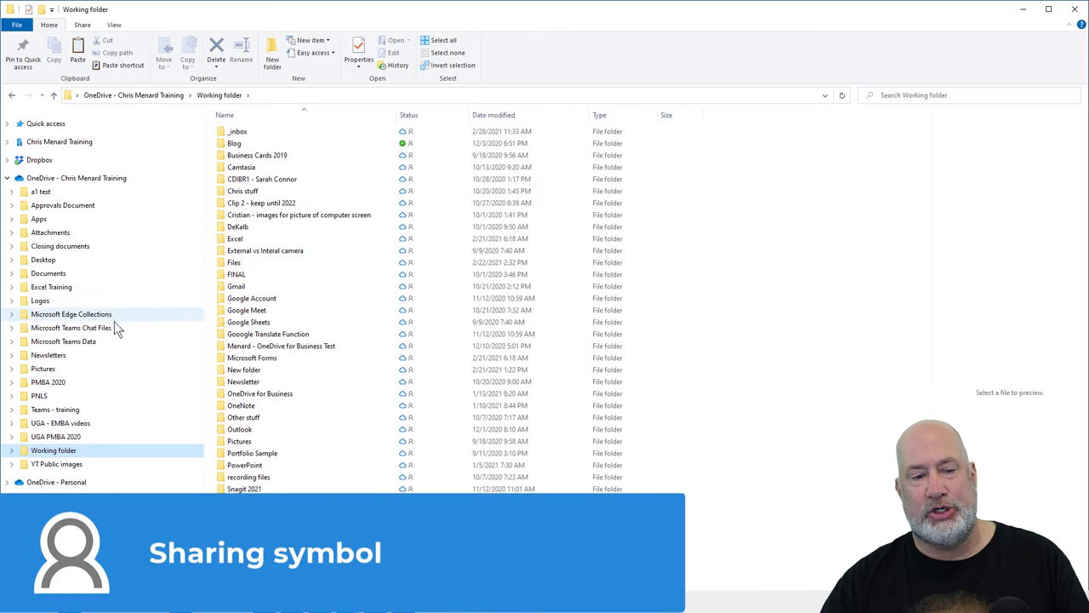
left_click(85, 370)
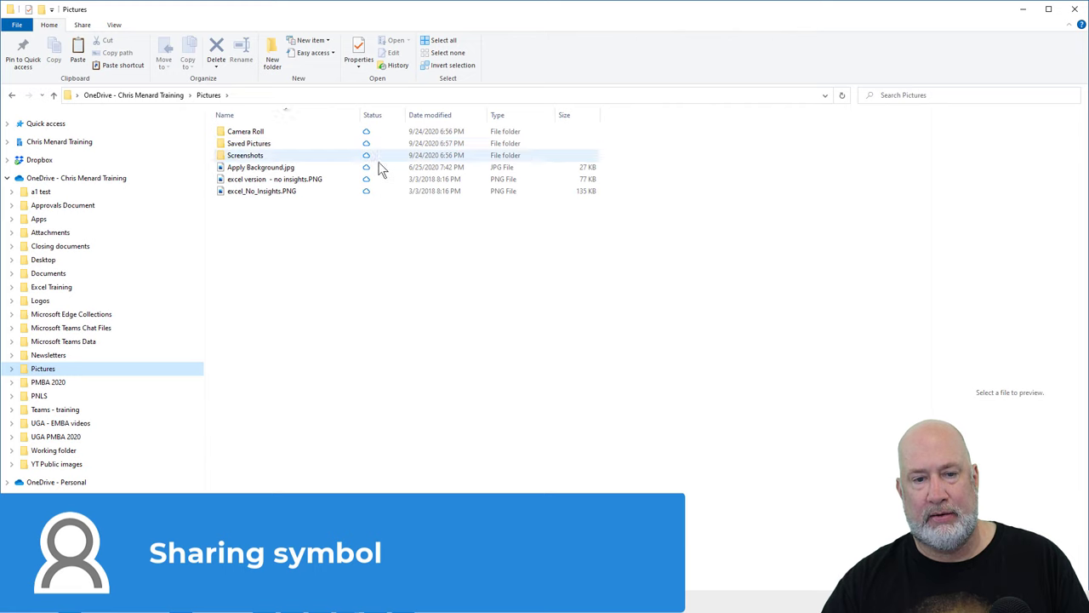
left_click(88, 451)
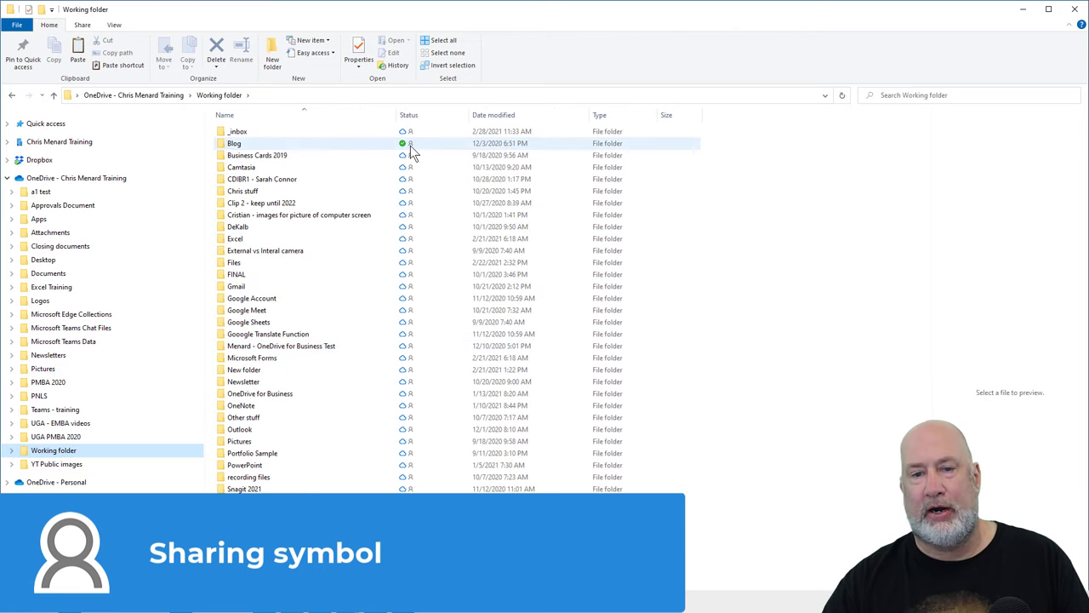
mouse_move(428, 140)
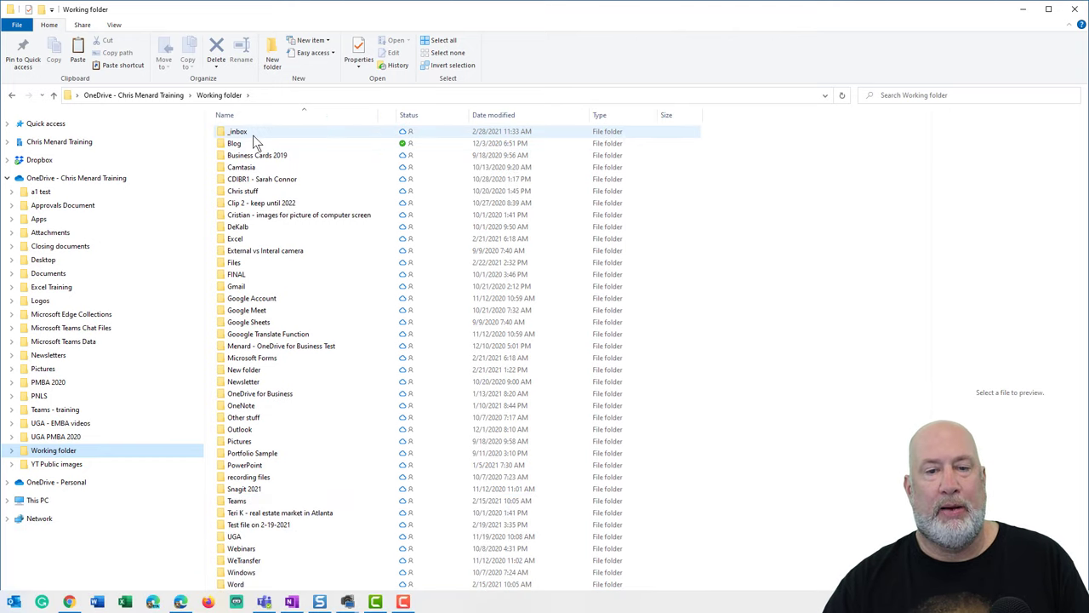
double_click(253, 142)
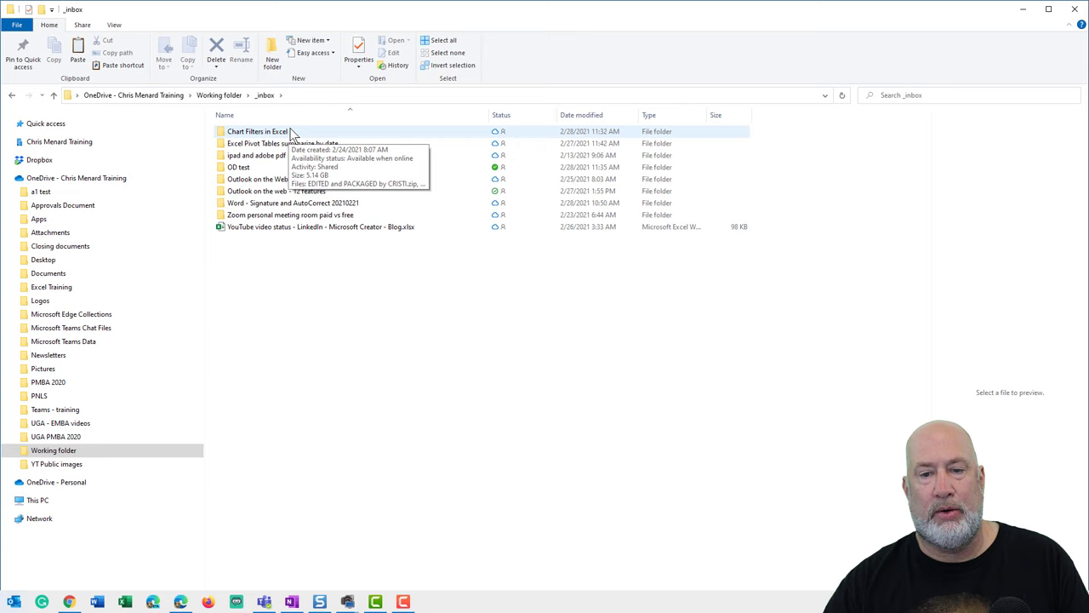
double_click(290, 131)
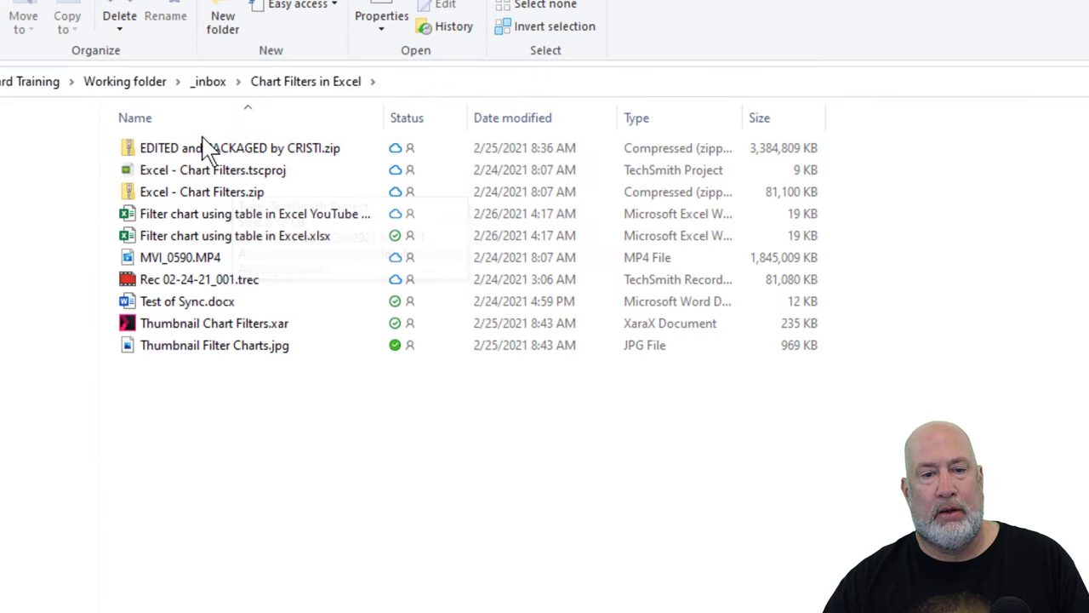
left_click_drag(316, 407, 139, 143)
left_click(308, 389)
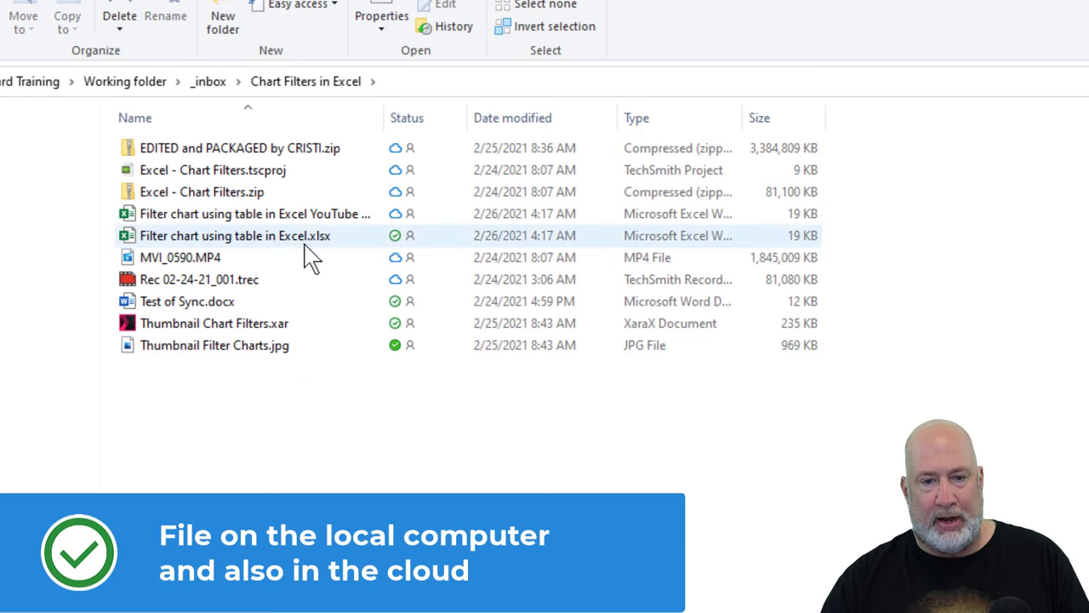
mouse_move(309, 240)
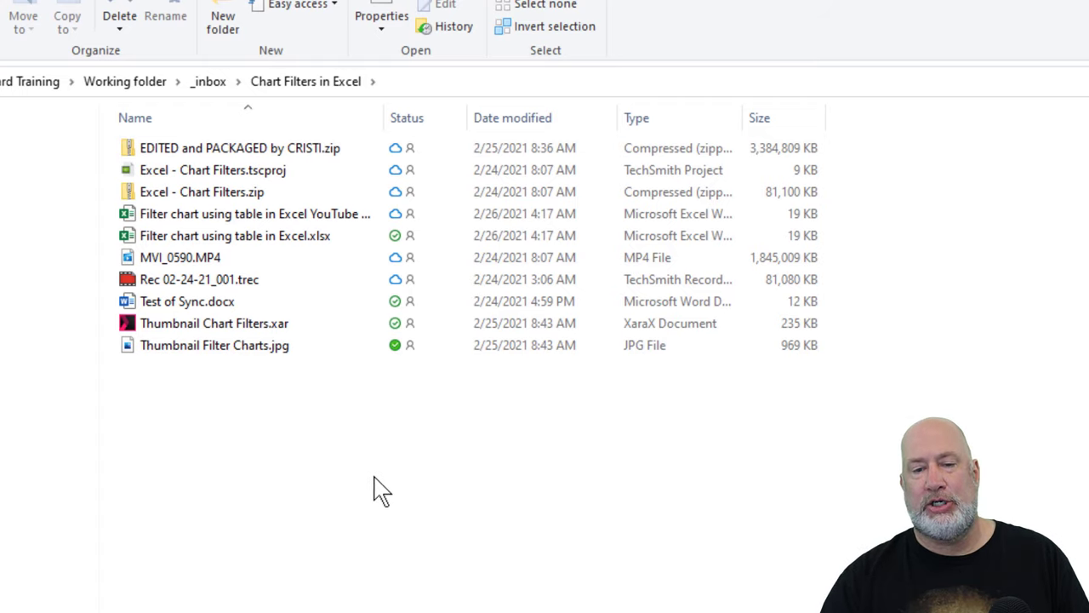
mouse_move(321, 359)
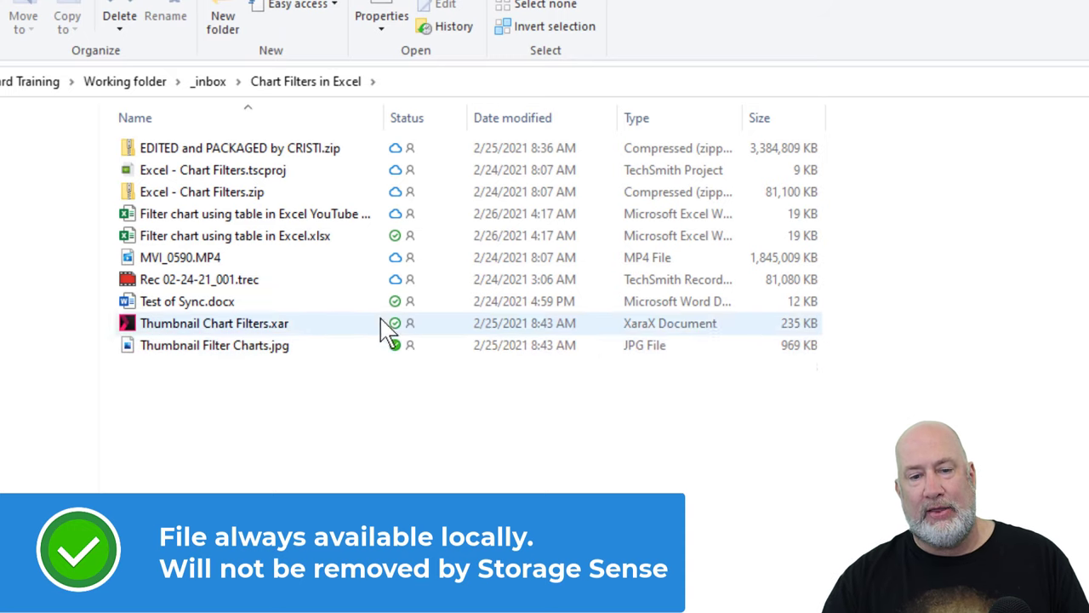
mouse_move(374, 332)
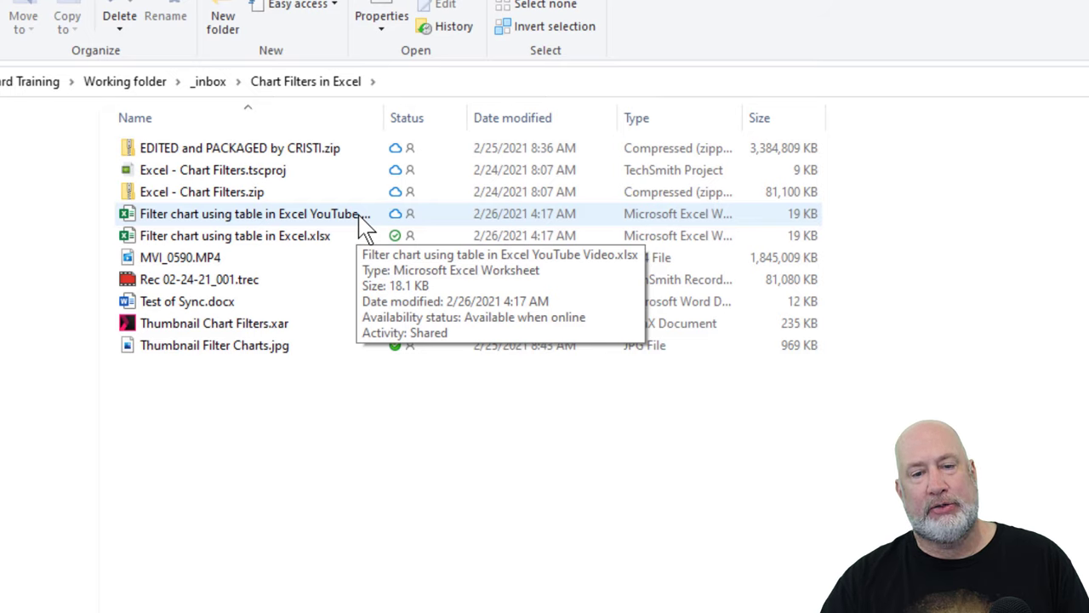
- Open the Filter chart using table in Excel YouTube Video.xlsx workbook in Excel, downloading it locally
left_click(364, 223)
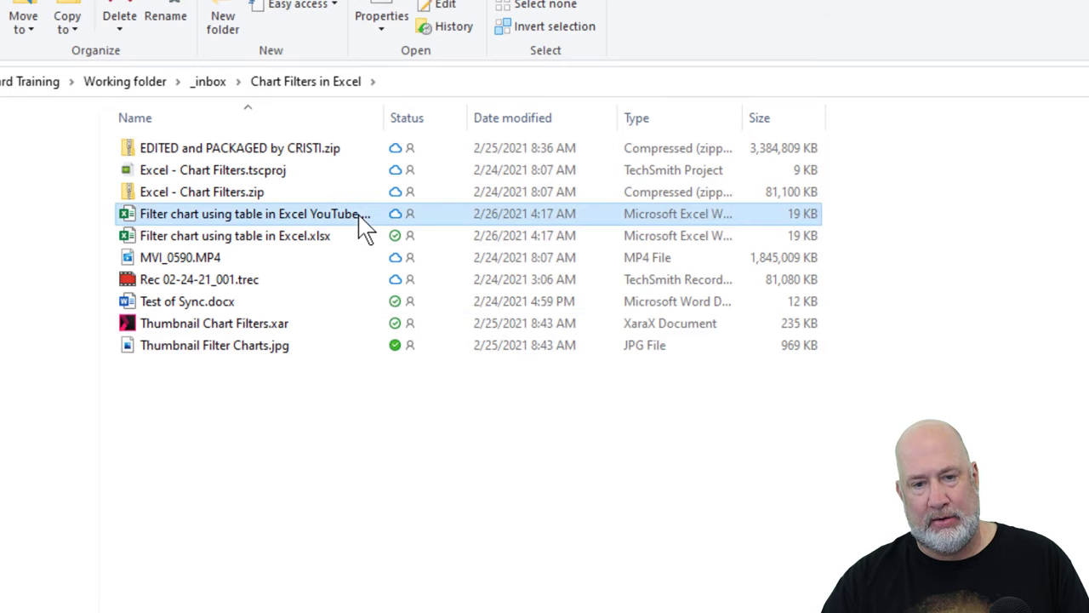
double_click(359, 214)
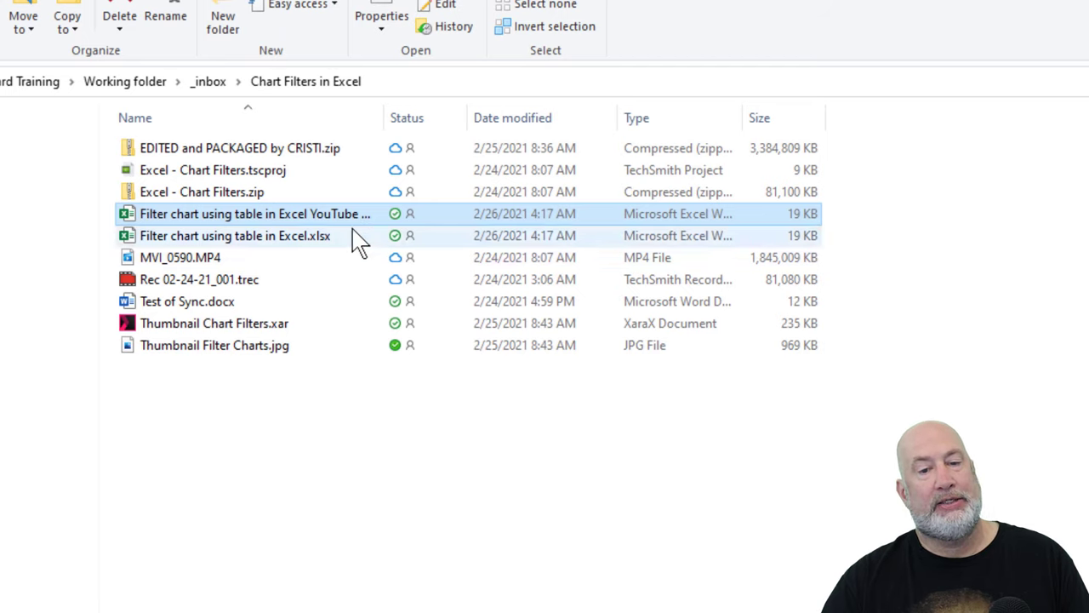
mouse_move(367, 217)
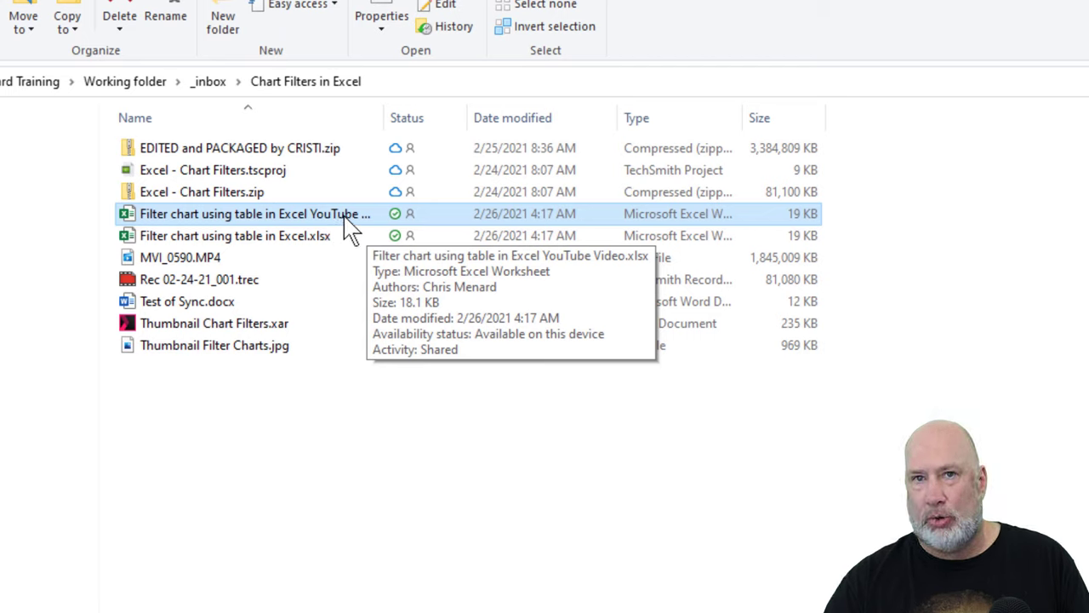
- Set the YouTube Video workbook to Always keep on this device
right_click(344, 215)
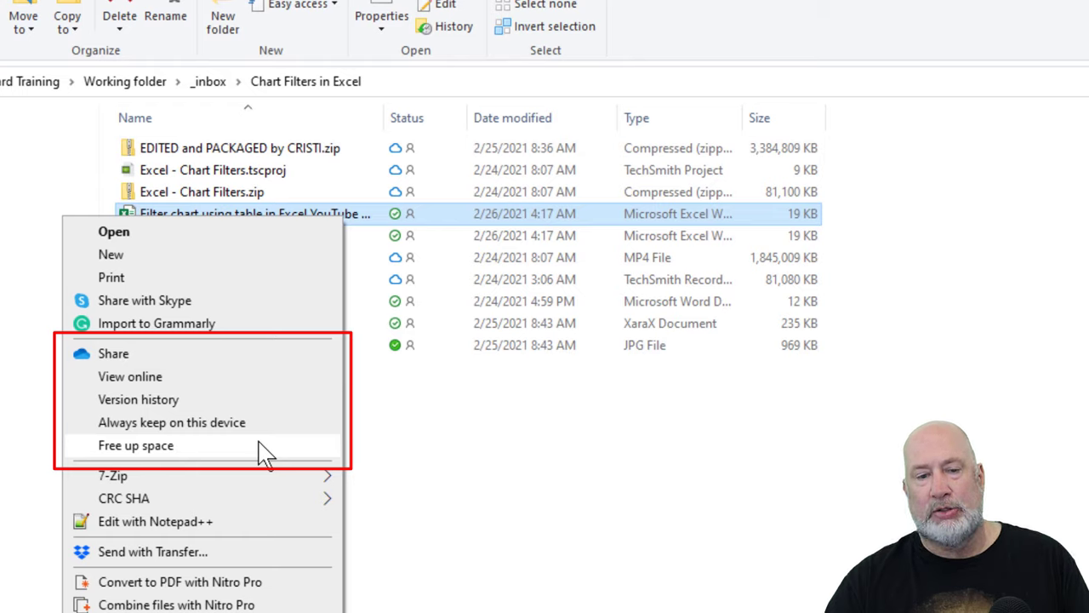
left_click(192, 425)
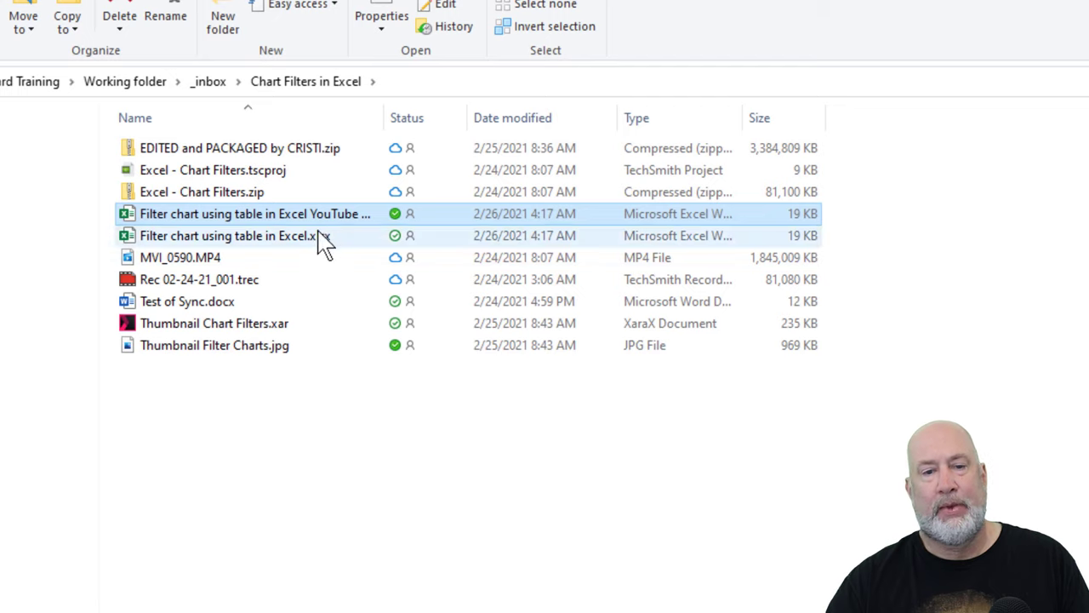
mouse_move(338, 217)
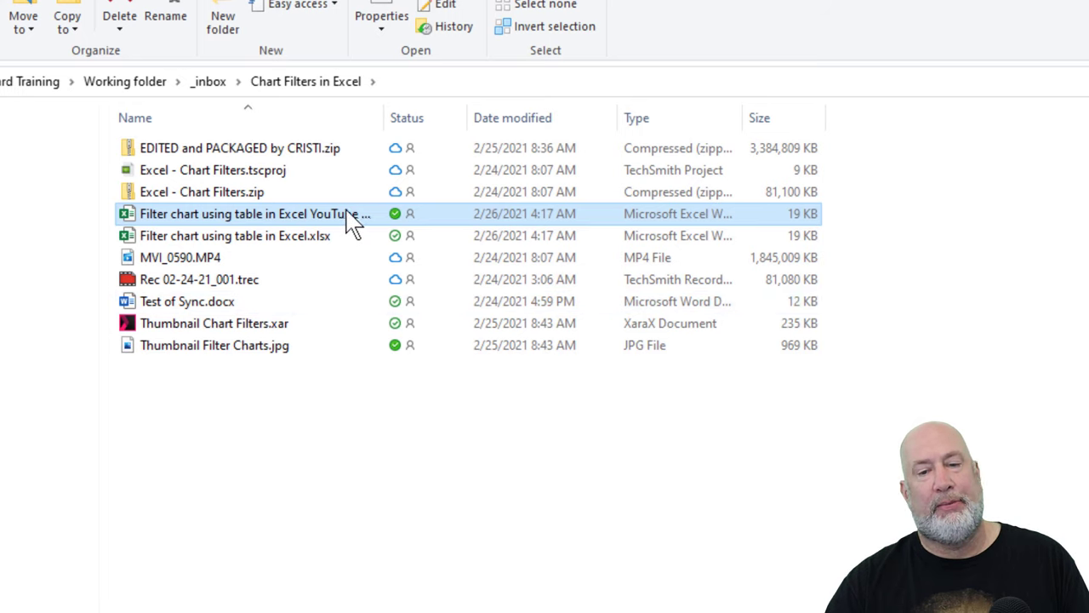
- Use Free up space on the YouTube Video workbook to make it online-only
right_click(348, 215)
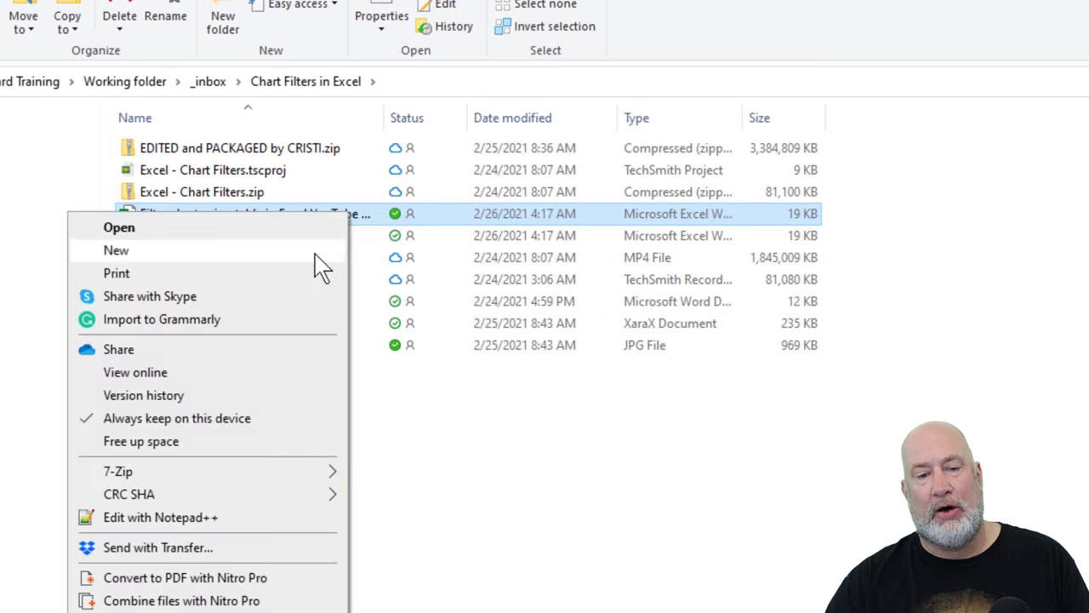
left_click(199, 442)
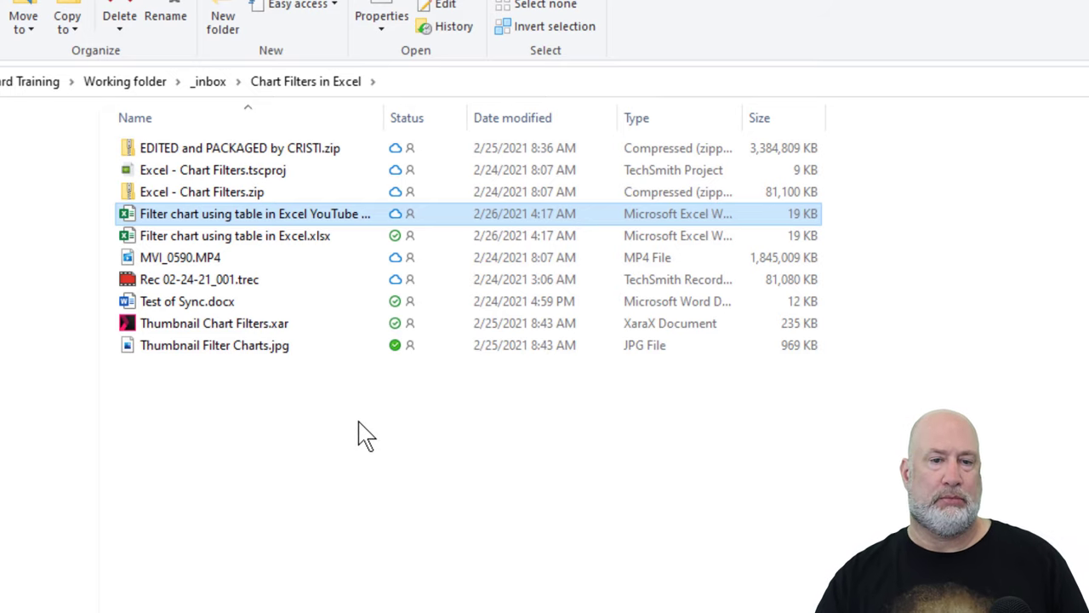
- Return to _inbox and check each folder's sync status, noting OD test is always kept locally
left_click(213, 86)
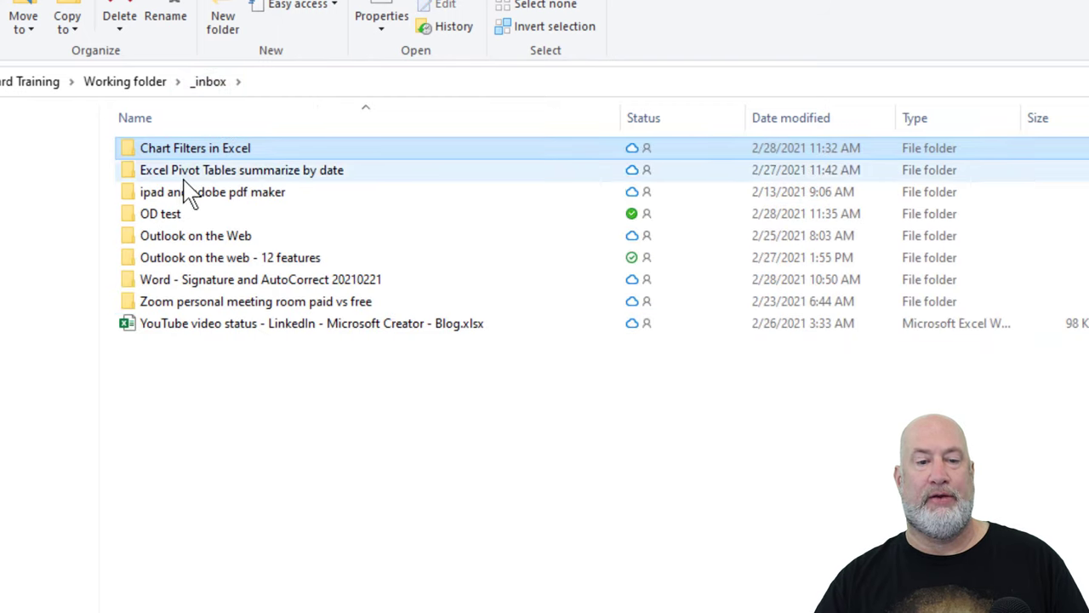
mouse_move(316, 319)
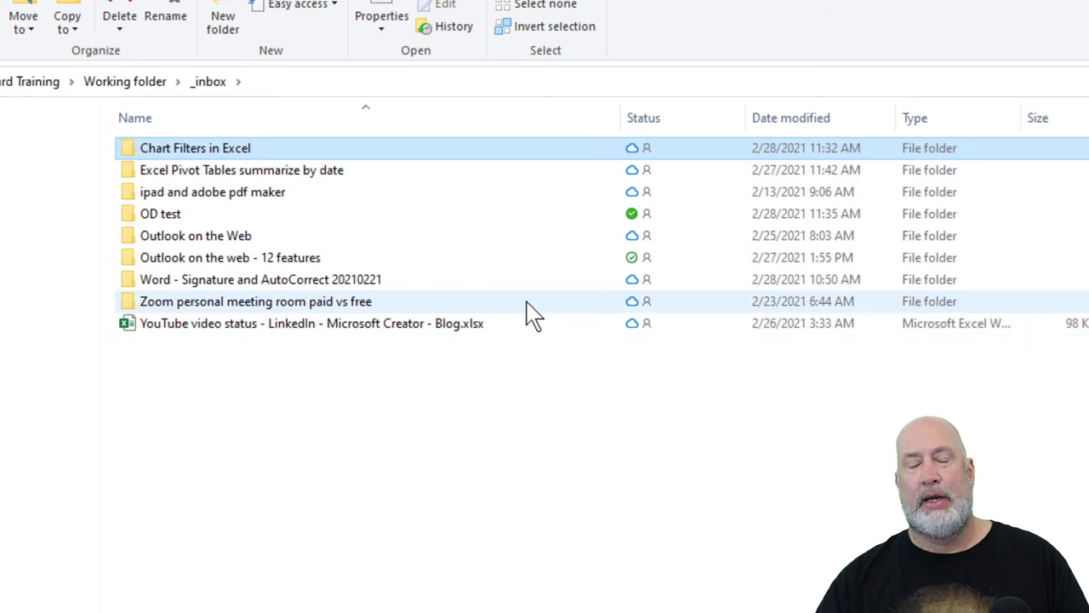
mouse_move(527, 312)
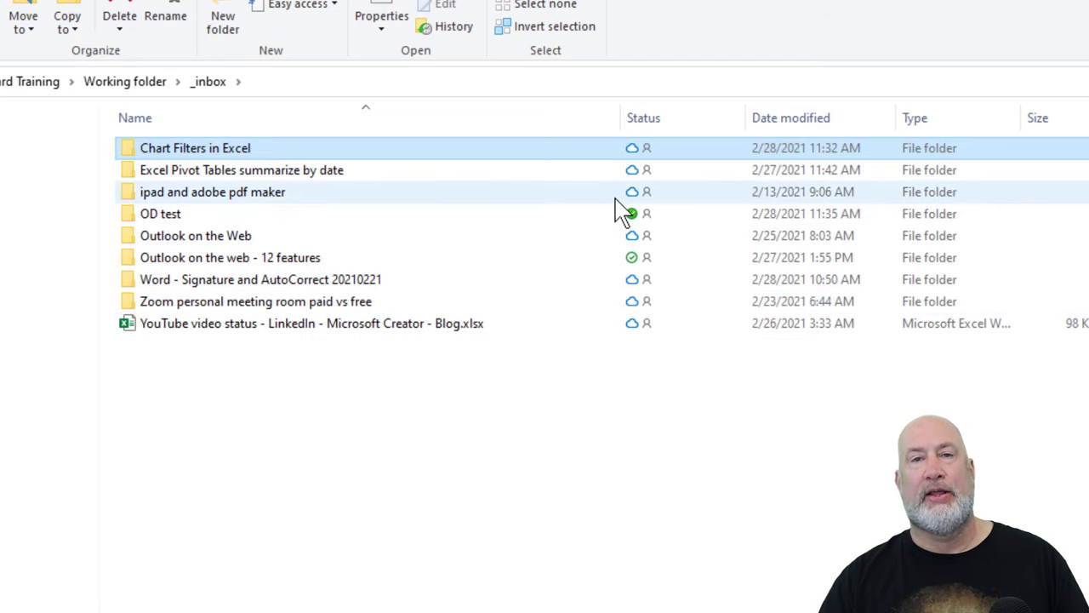
mouse_move(620, 211)
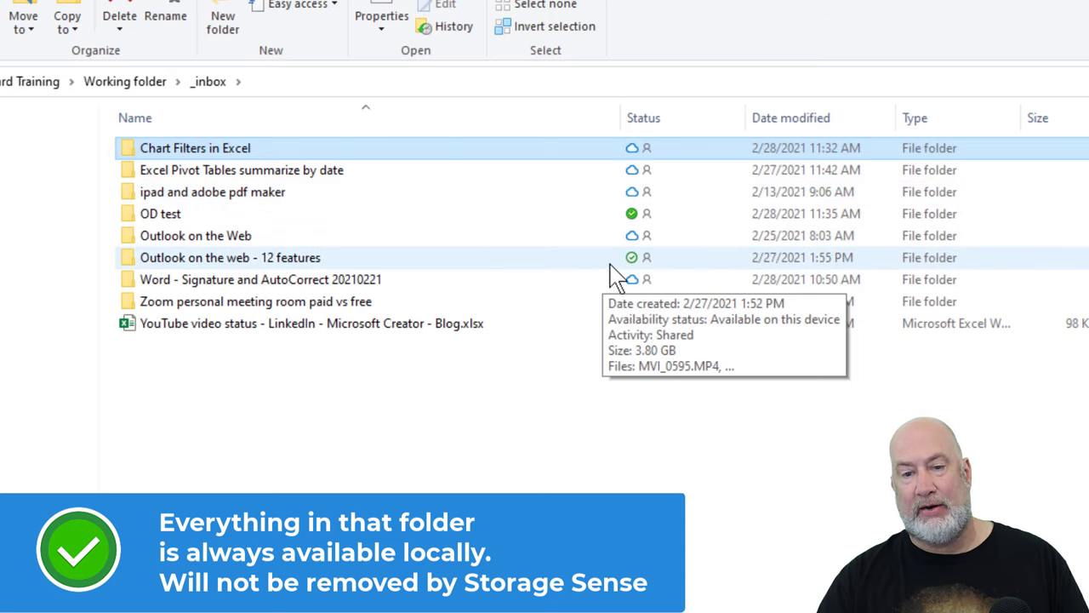
mouse_move(591, 264)
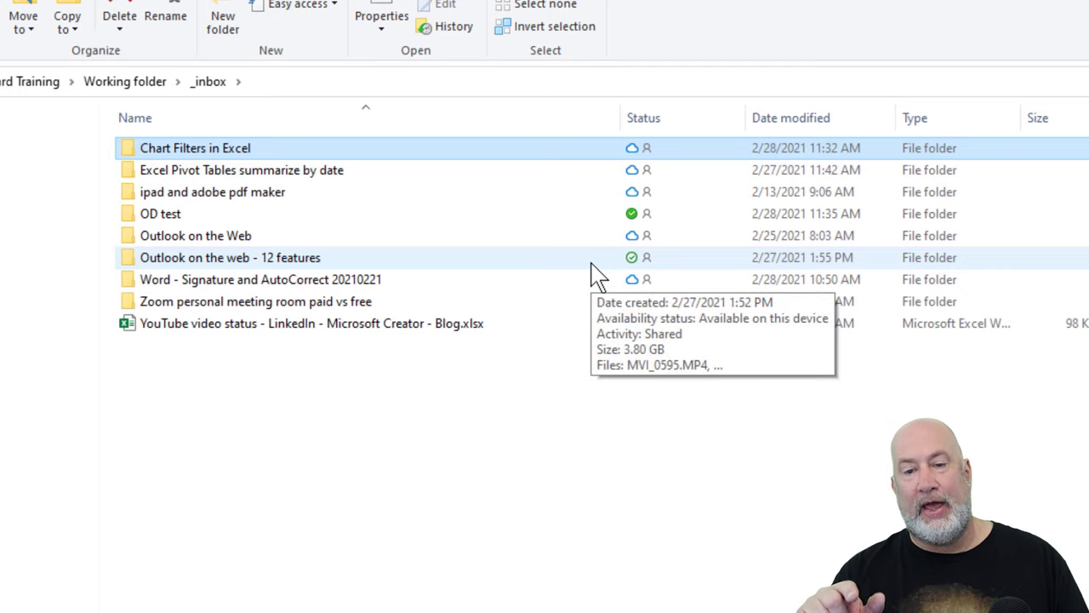
double_click(594, 264)
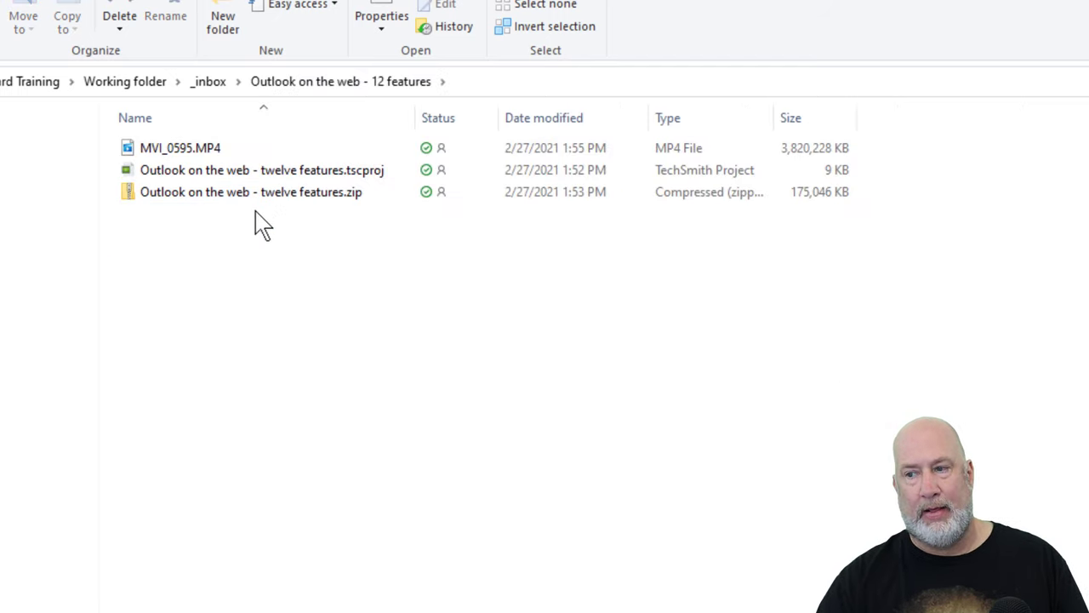
key("alt+Left")
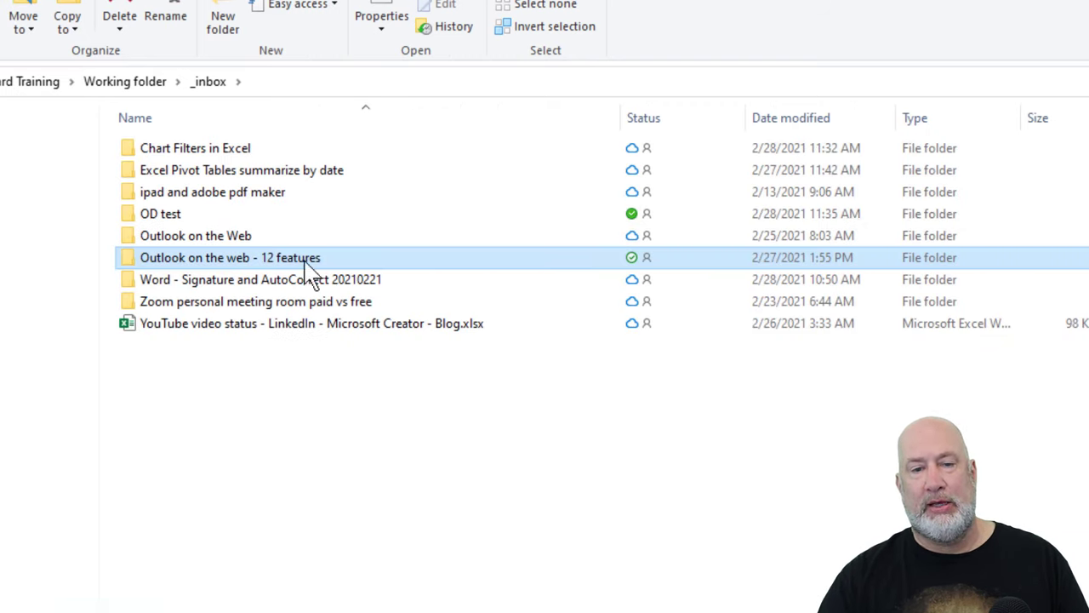
double_click(353, 150)
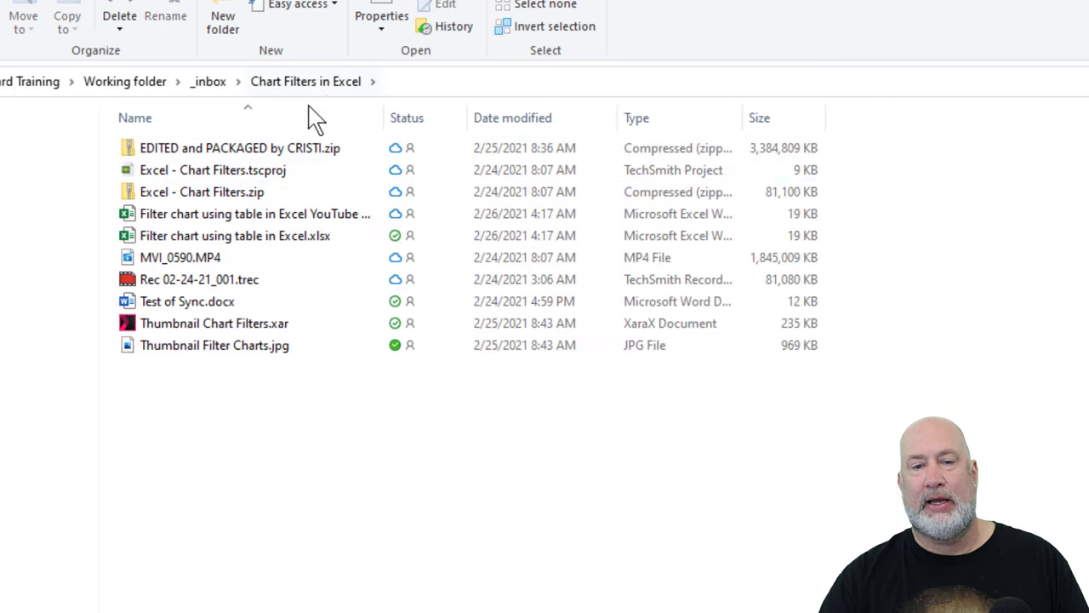
key("alt+Left")
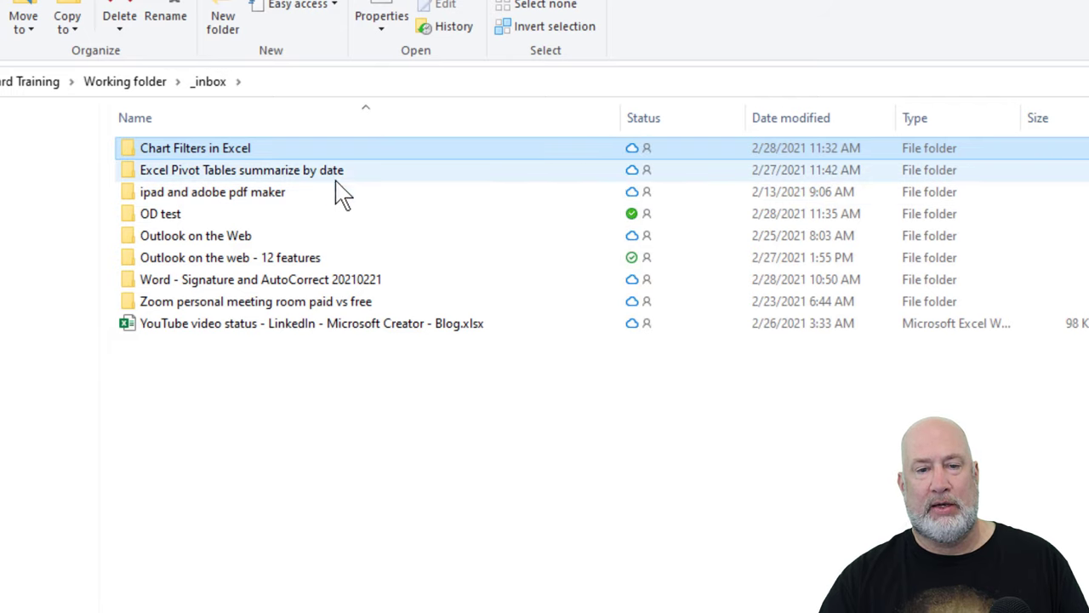
double_click(349, 175)
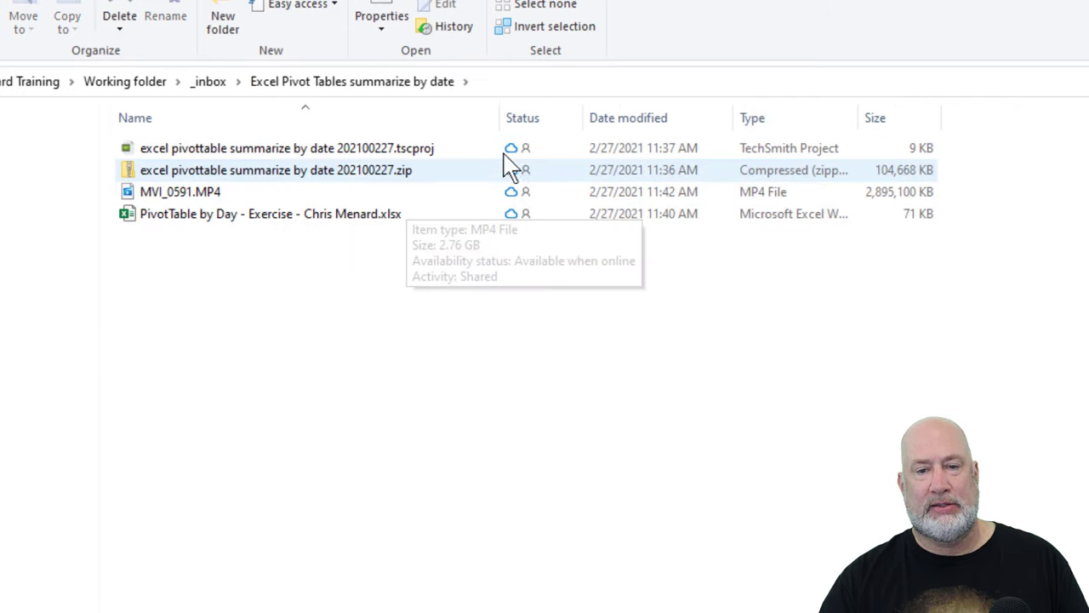
key("alt+Left")
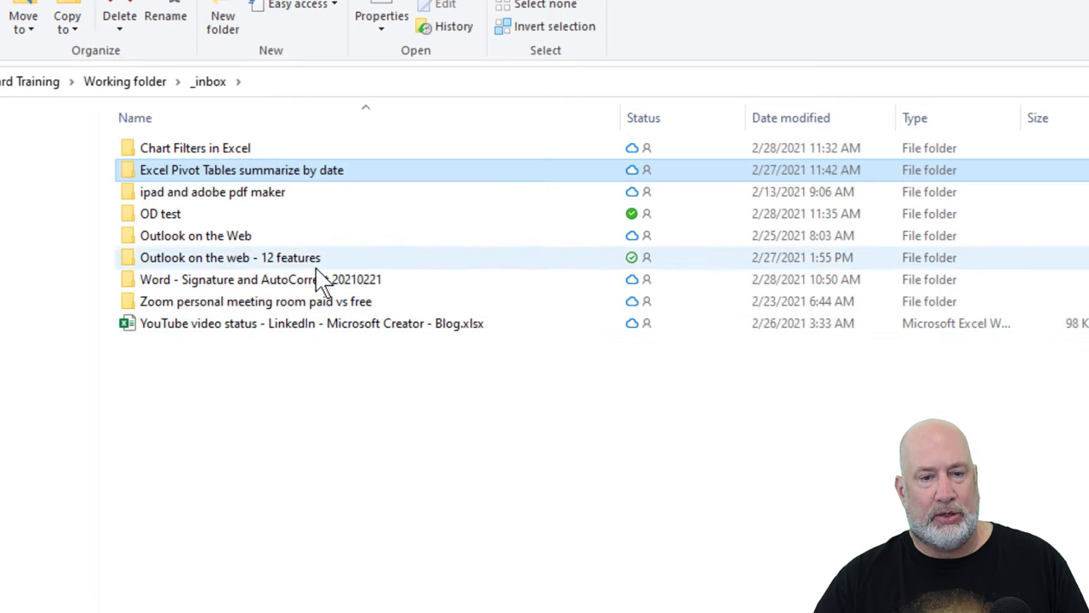
- Look inside OD test, then free up its space from _inbox so it becomes online-only
left_click(274, 216)
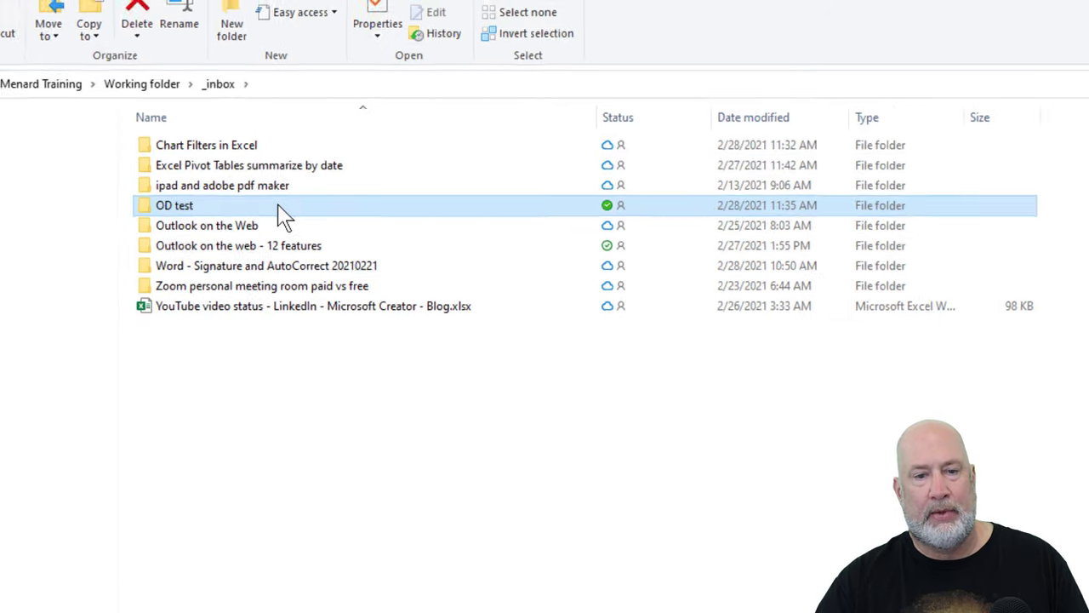
double_click(278, 208)
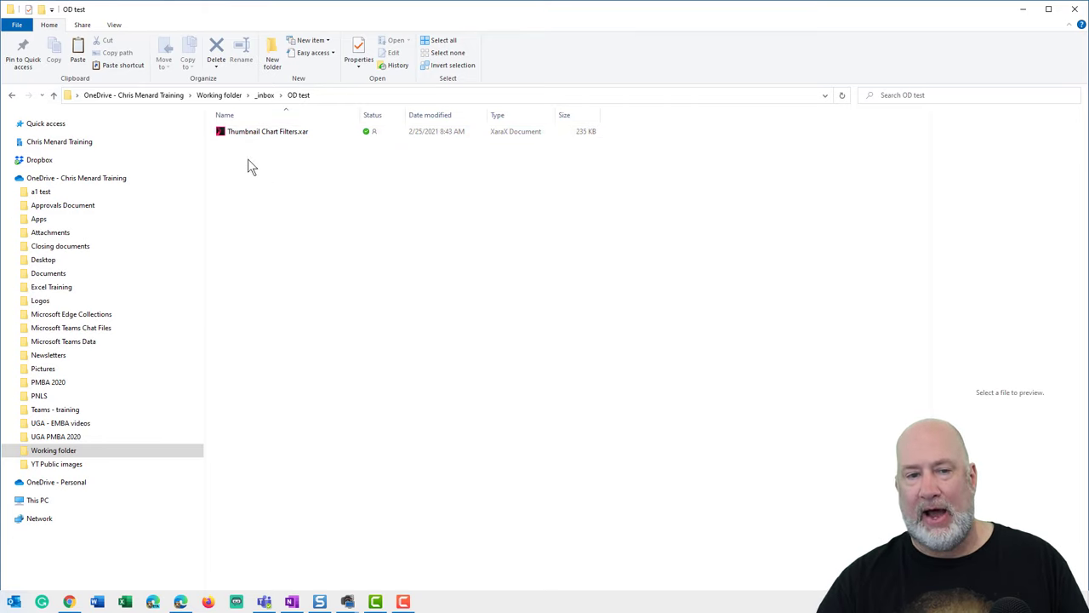
left_click(260, 97)
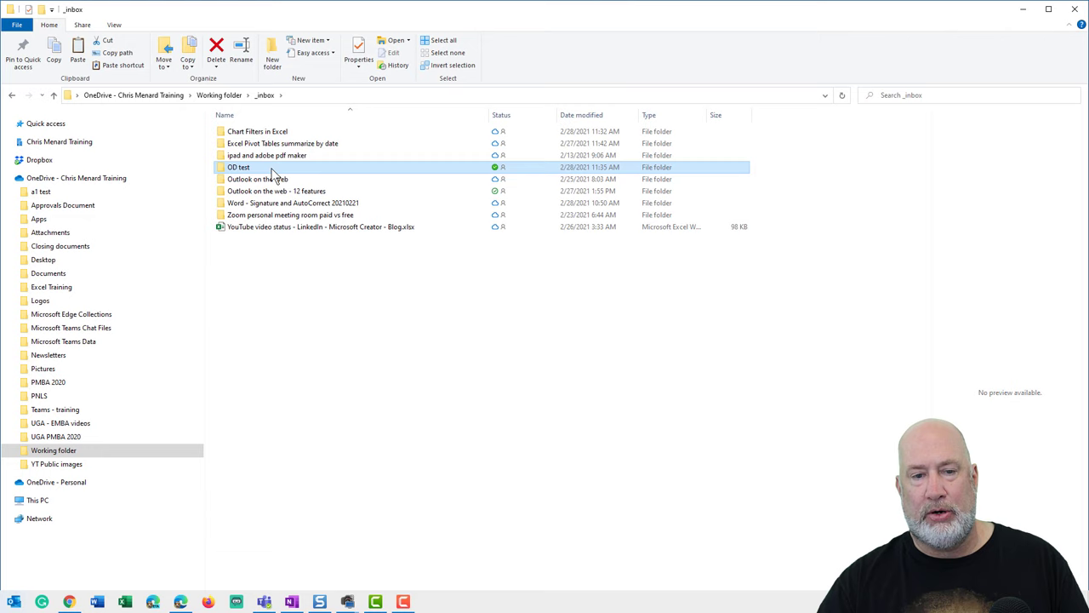
right_click(270, 168)
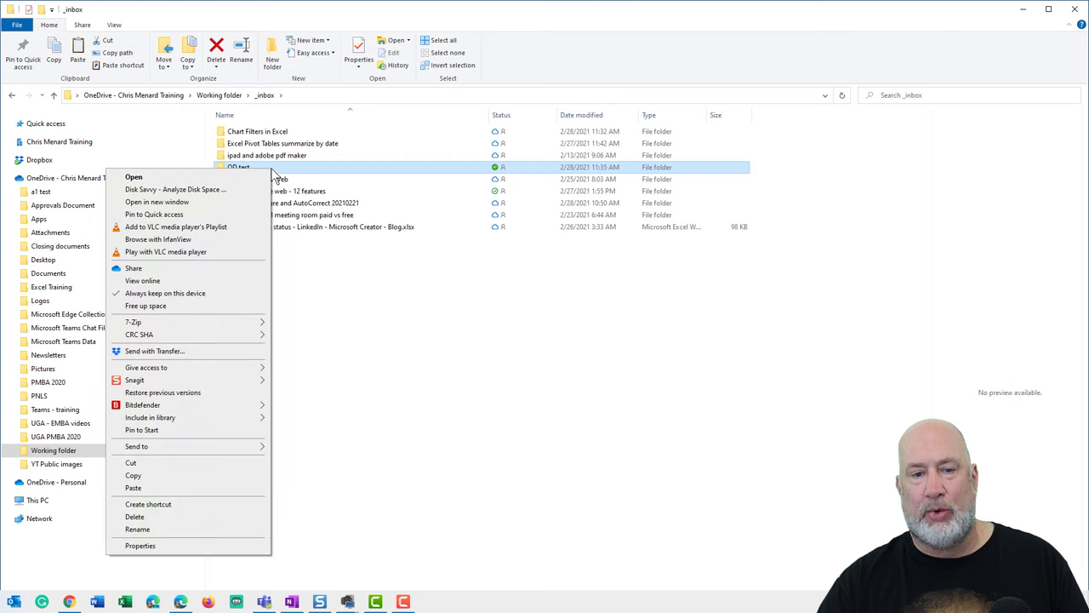
left_click(174, 307)
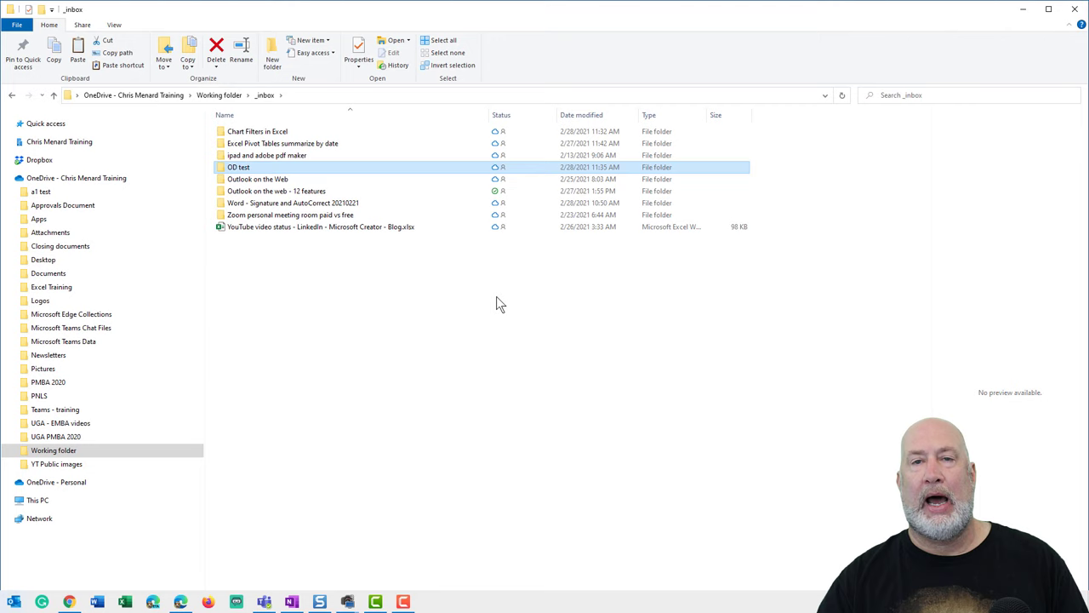
- Go to the work OneDrive root, check Working folder's size in Properties, and review OneDrive's sync menu unchanged
left_click(149, 180)
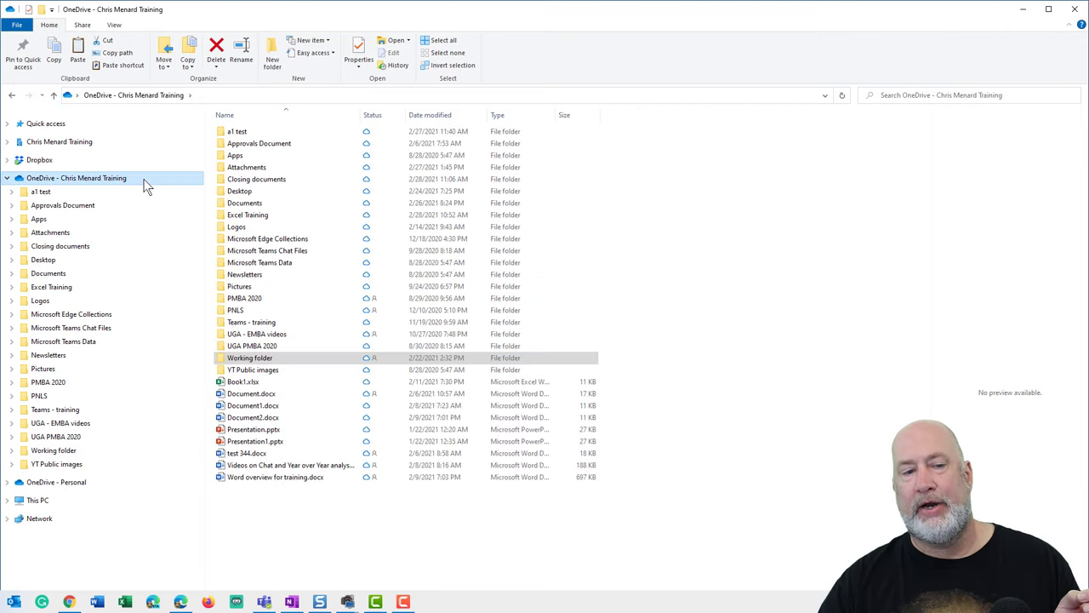
left_click(358, 48)
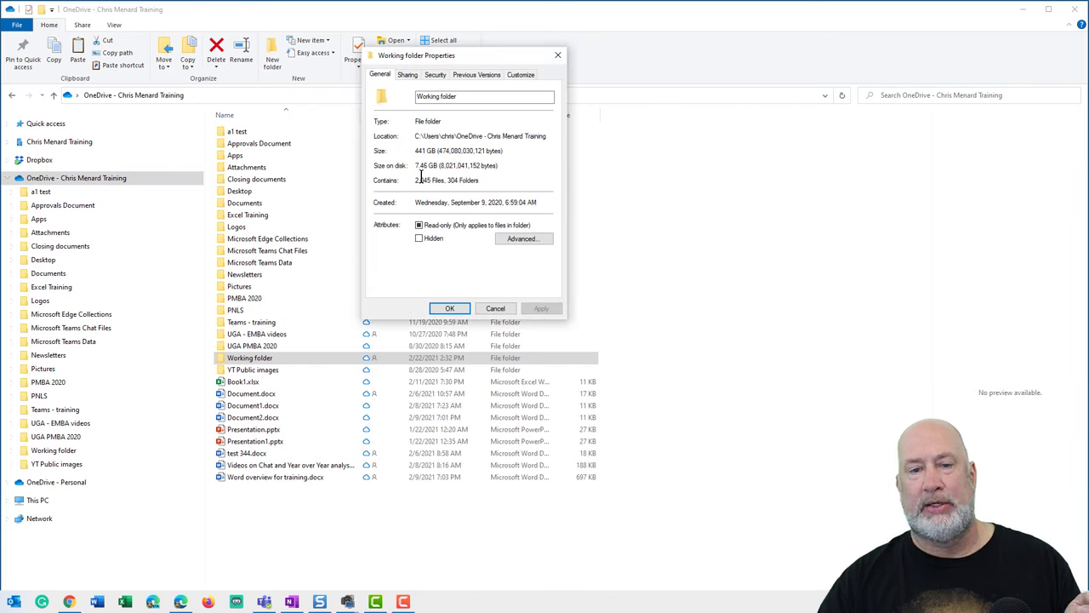
left_click(497, 309)
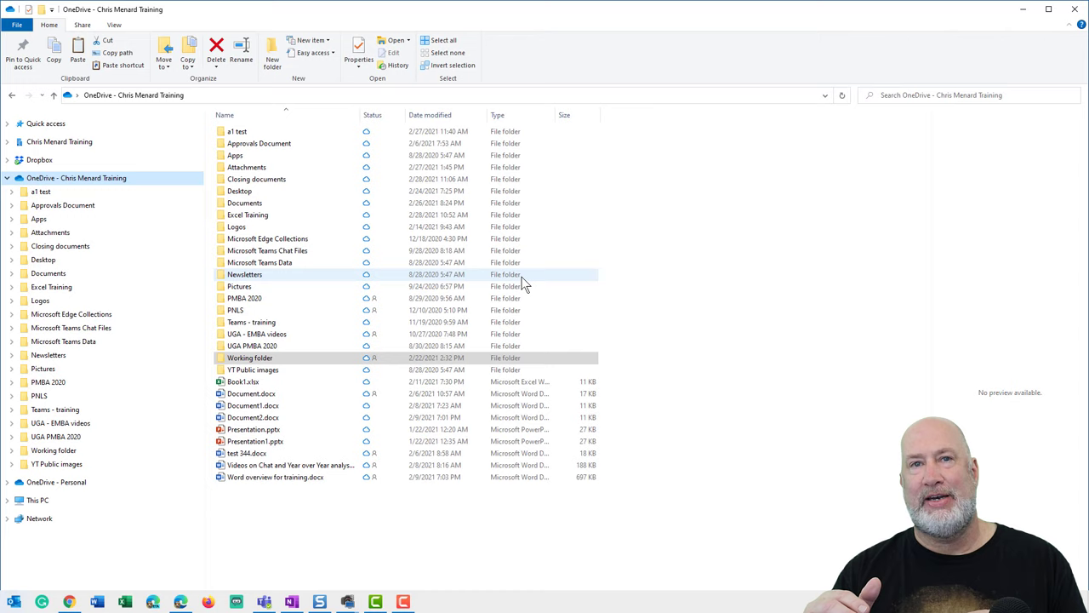
right_click(193, 186)
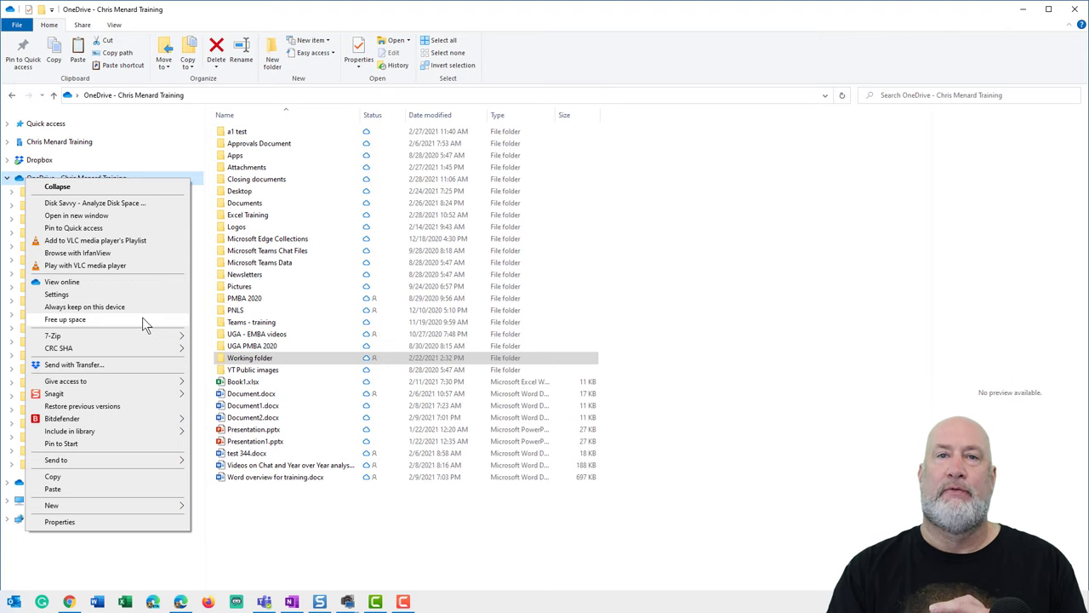
left_click(567, 24)
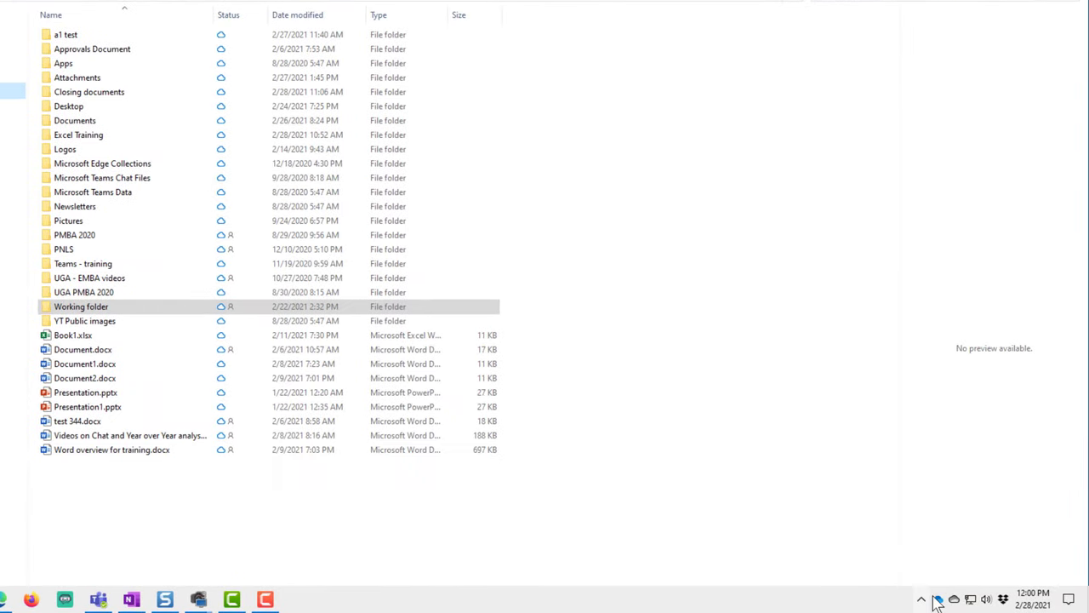
- From the tray, open OneDrive Settings, confirm Files On-Demand is enabled, and cancel without changes
left_click(939, 600)
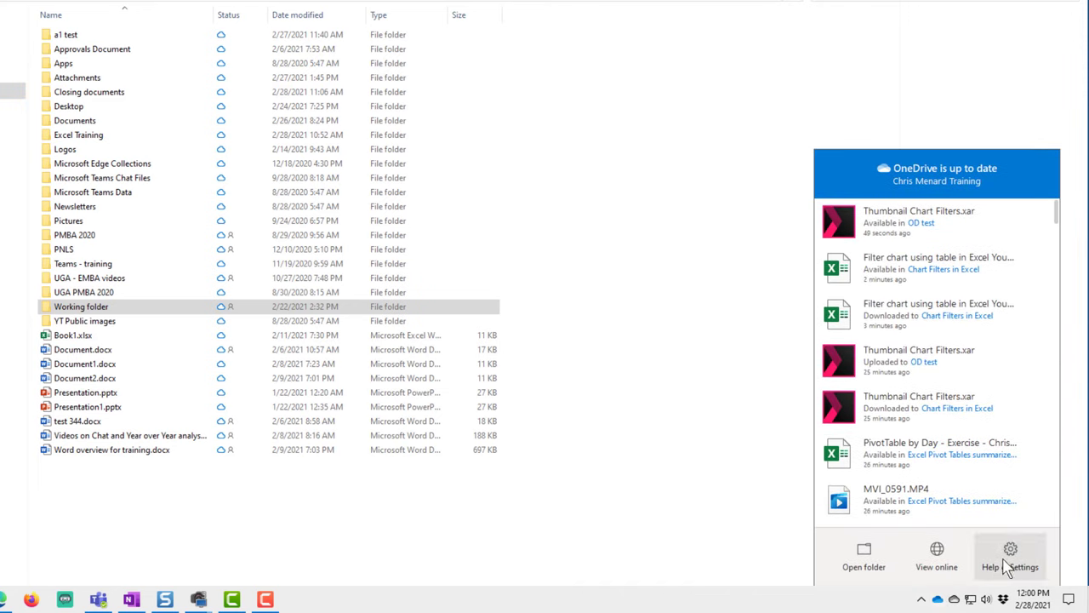
left_click(1010, 562)
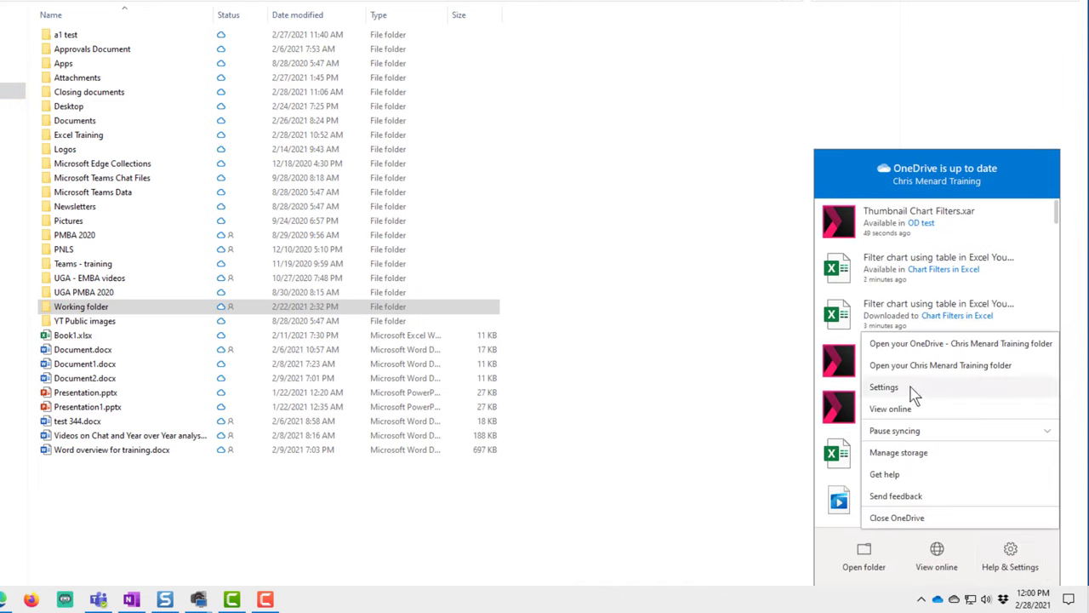
left_click(913, 393)
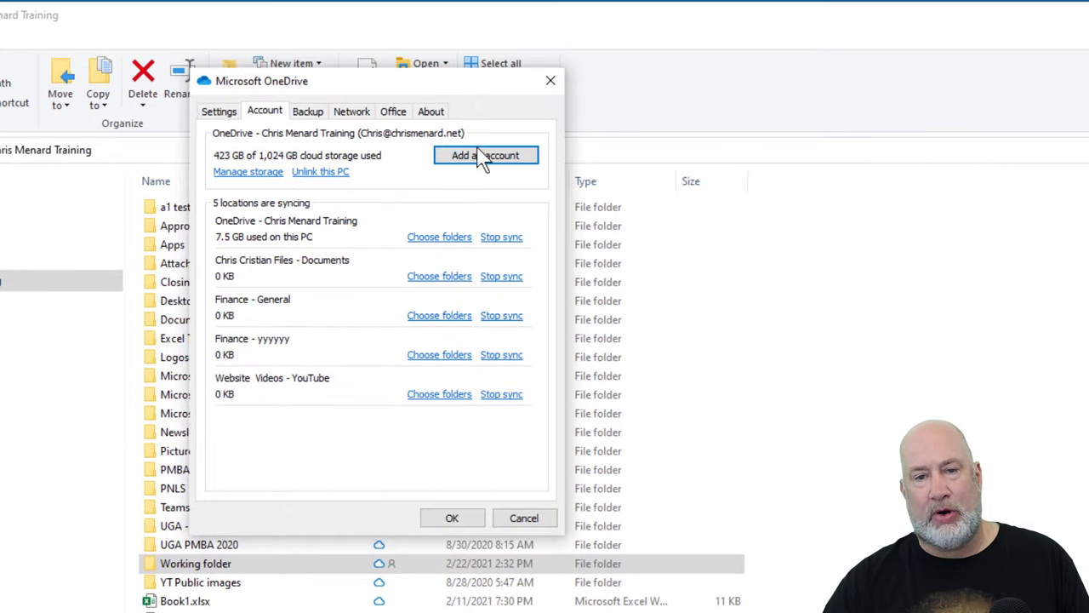
left_click(223, 115)
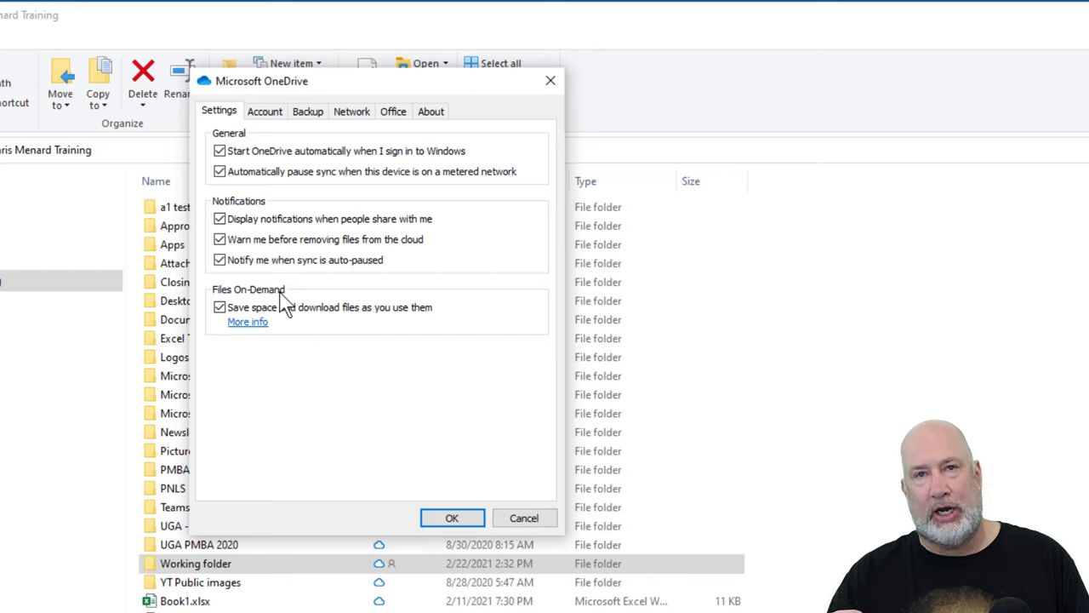
left_click(521, 521)
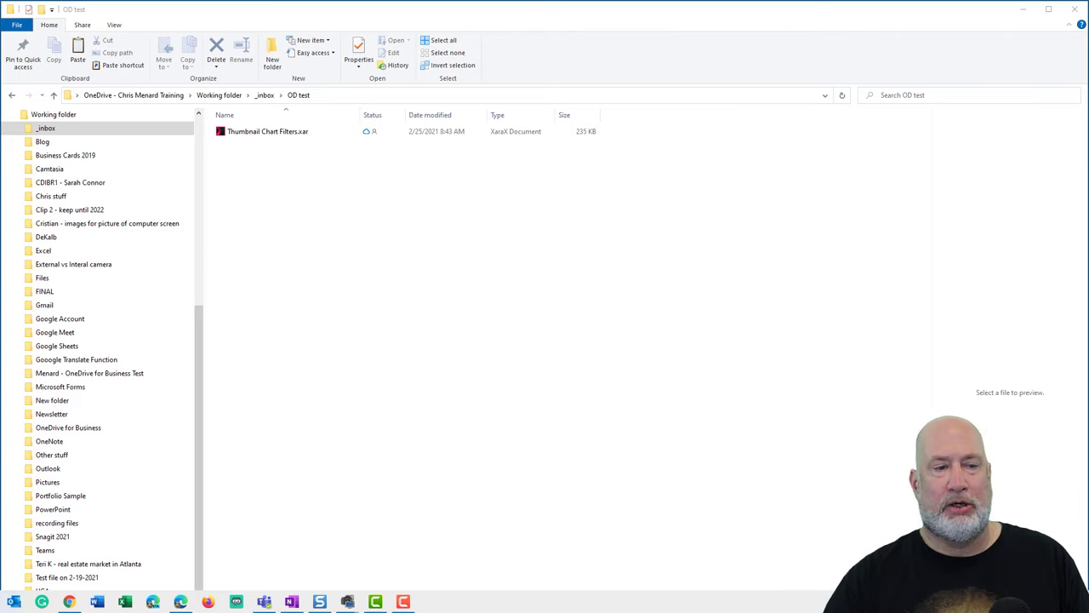
- Move files on demand screenshot.jpg into OD test and free up space to make it online-only
left_click_drag(7, 128, 366, 197)
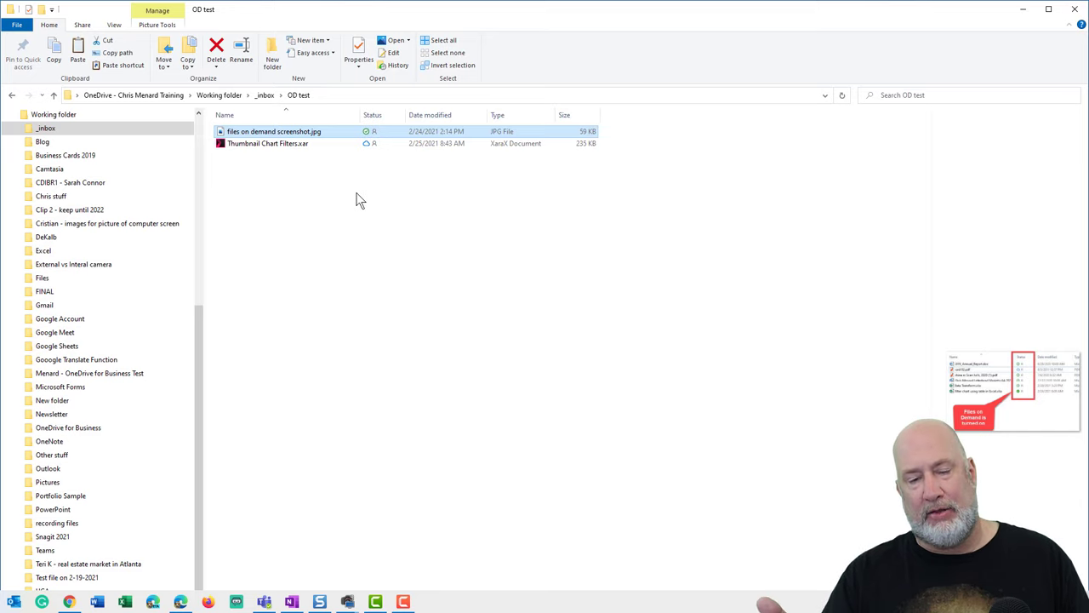
right_click(303, 130)
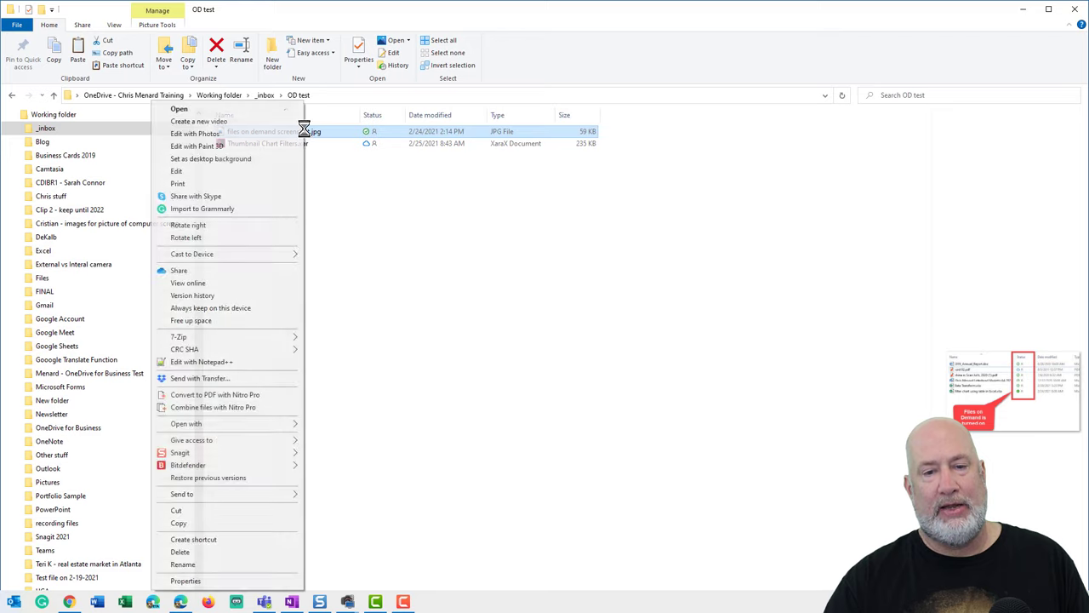
left_click(214, 319)
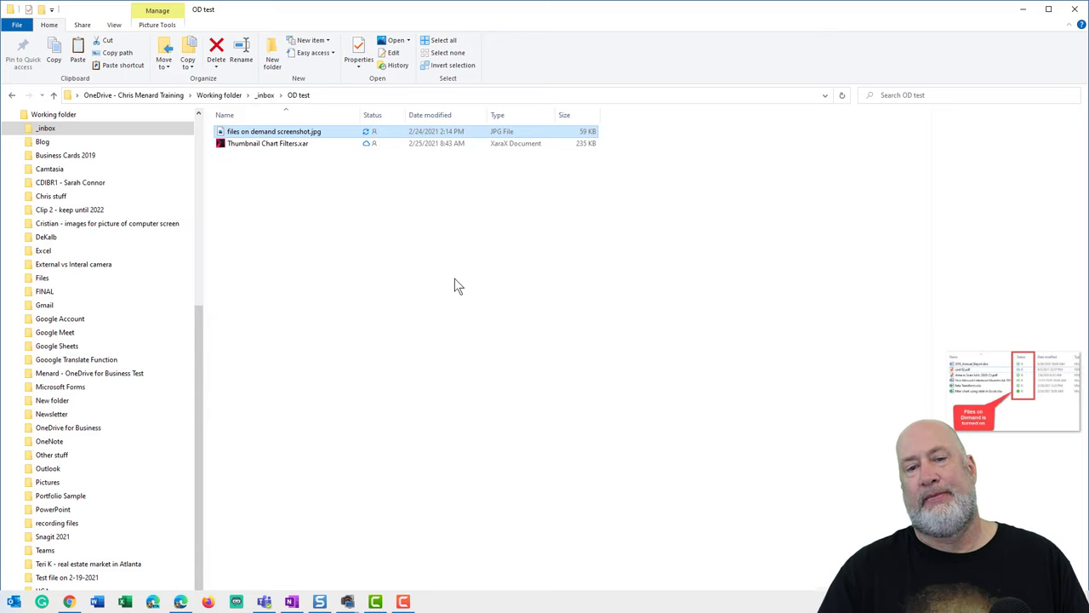